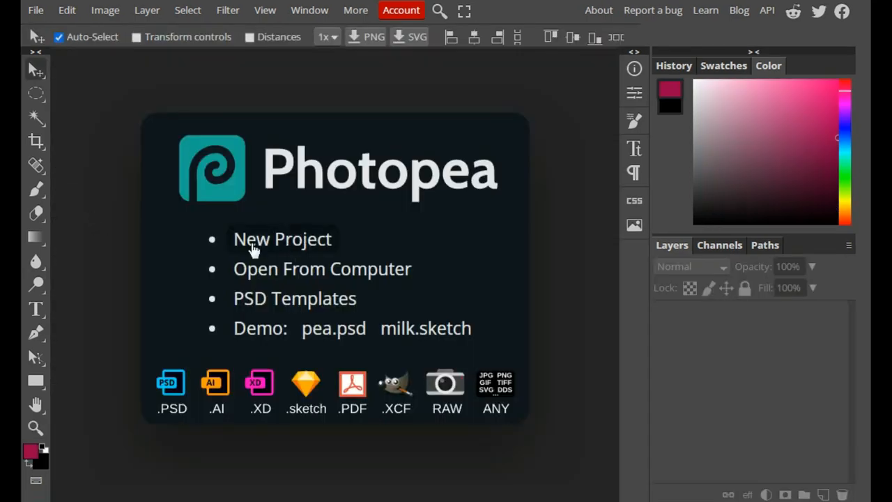
Create a new project from the Youtube Cover preset at 2560 x 1440 px with a white background.
left_click(262, 240)
scroll(218, 300, "down", 2)
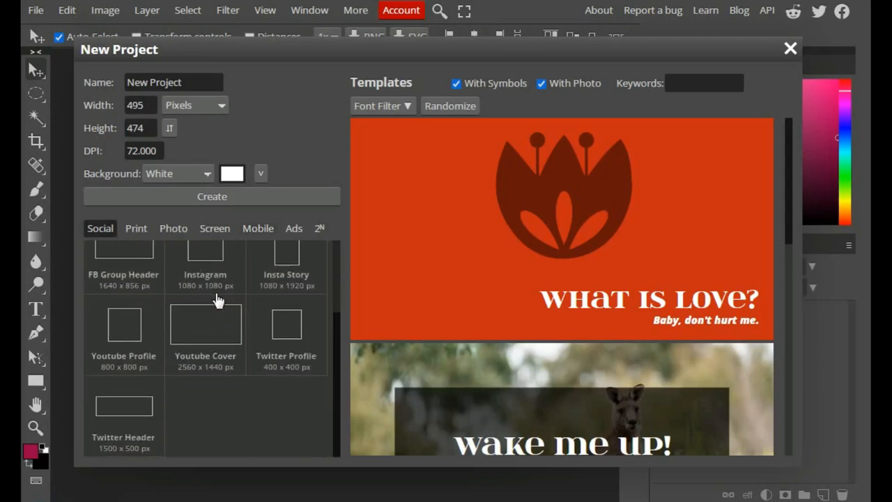
left_click(202, 352)
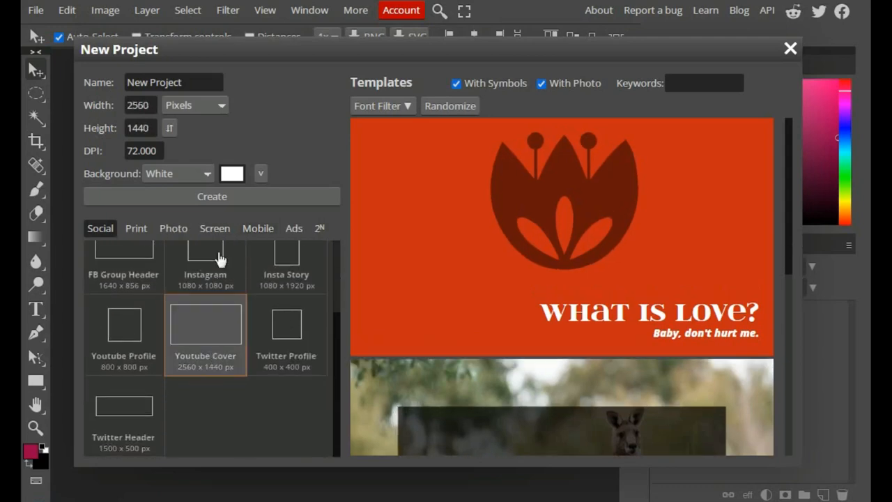
left_click(211, 196)
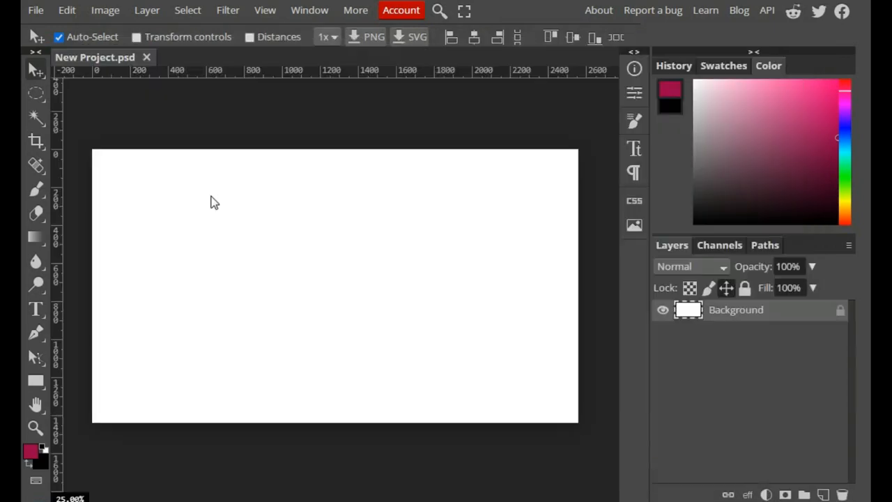
Fill the Background layer with a very dark navy blue using the Paint Bucket tool.
right_click(35, 237)
left_click(136, 263)
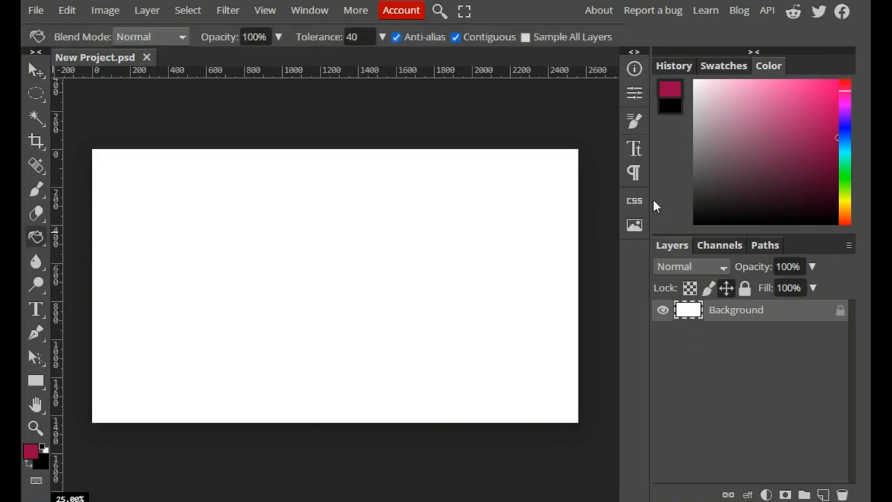
left_click(843, 128)
left_click(836, 198)
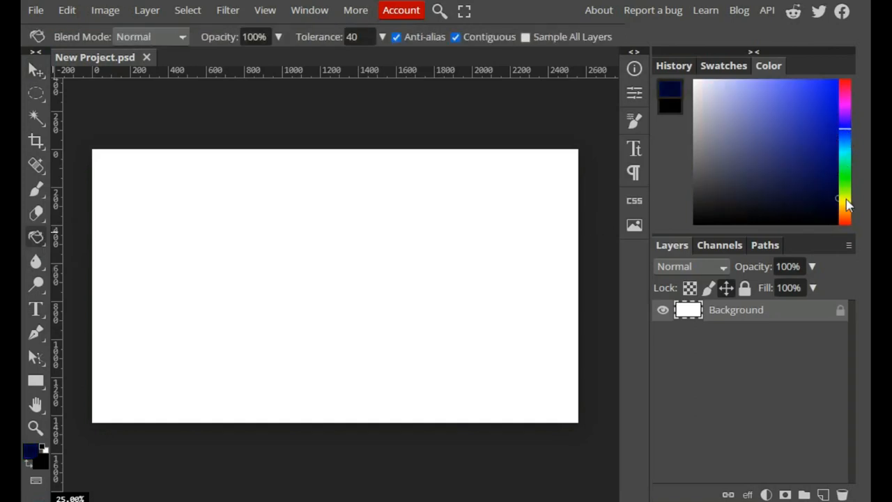
left_click(256, 266)
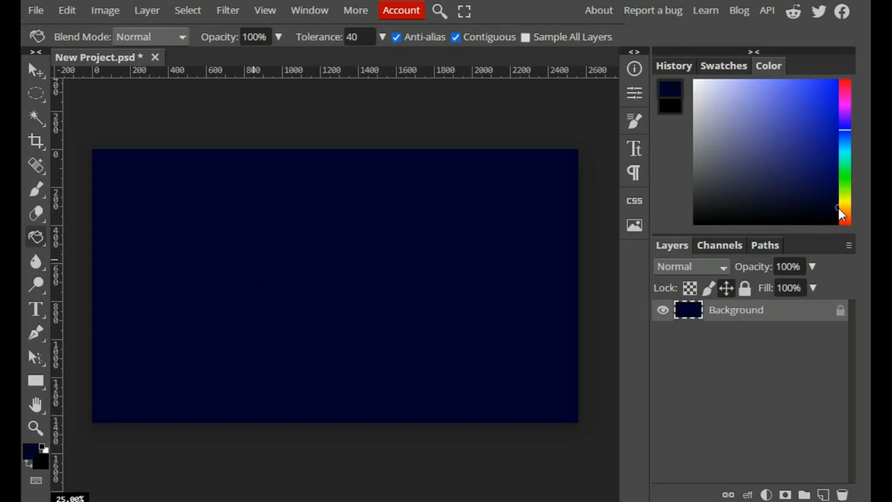
Place the ELANG eagle image into the project as its own layer.
left_click(34, 10)
left_click(100, 86)
scroll(516, 43, "down", 3)
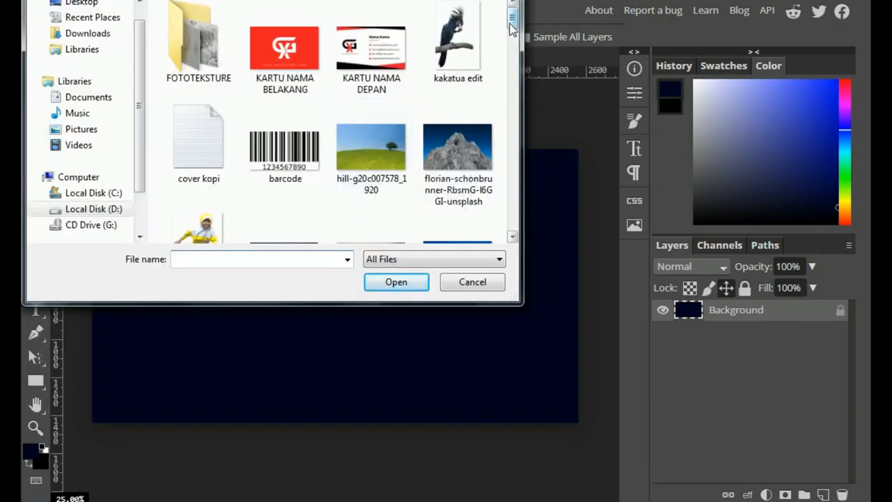
left_click(456, 105)
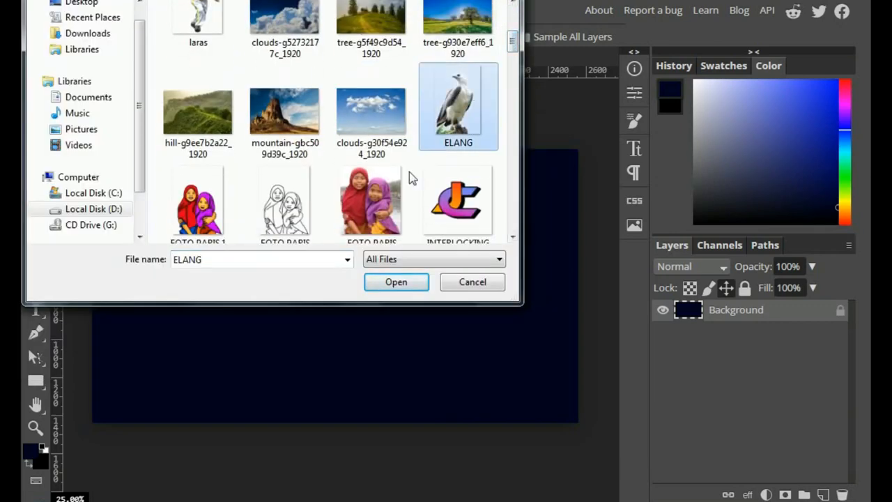
left_click(397, 282)
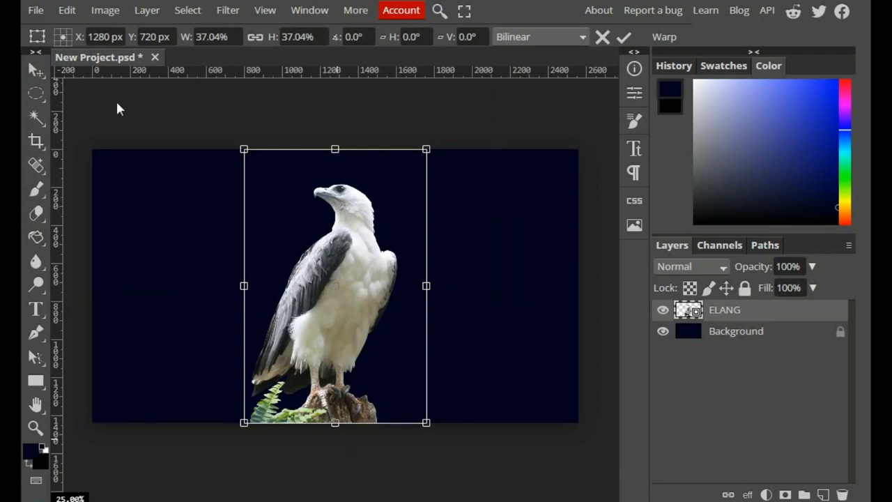
Scale the eagle down to about 31.5% with its base kept on the canvas's lower edge, and rasterize its layer.
left_click(64, 11)
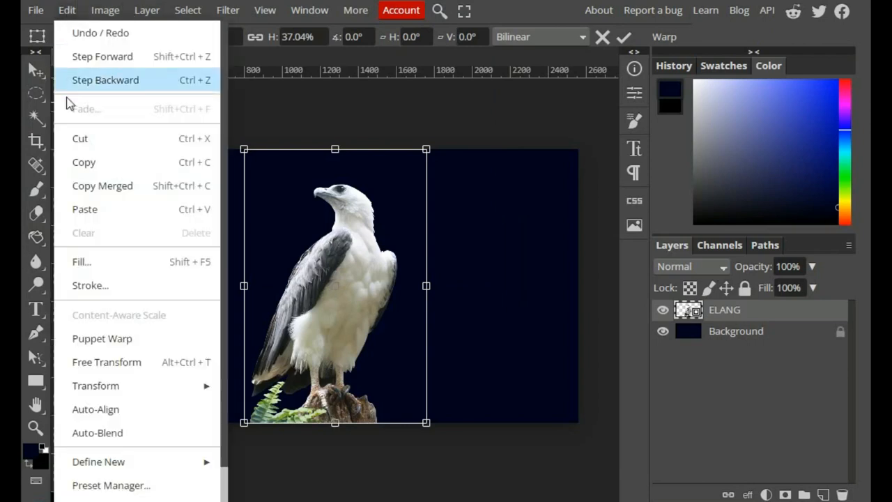
mouse_move(124, 384)
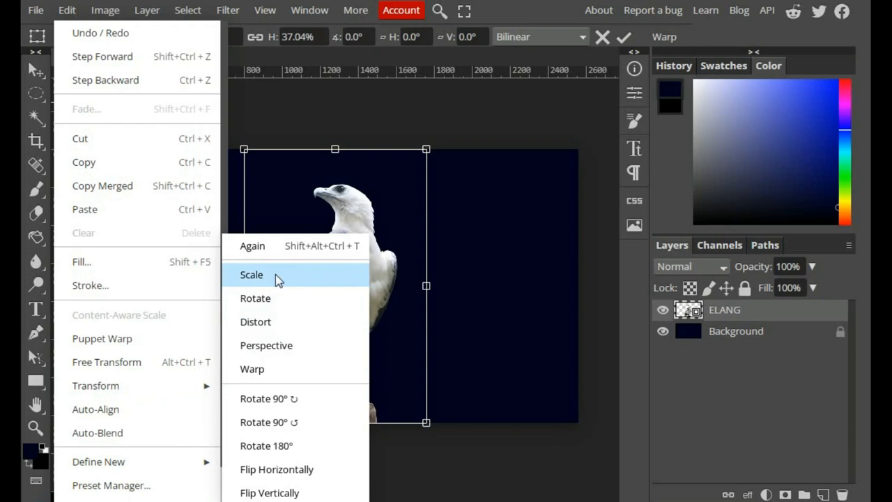
left_click(312, 278)
left_click_drag(427, 148, 401, 174)
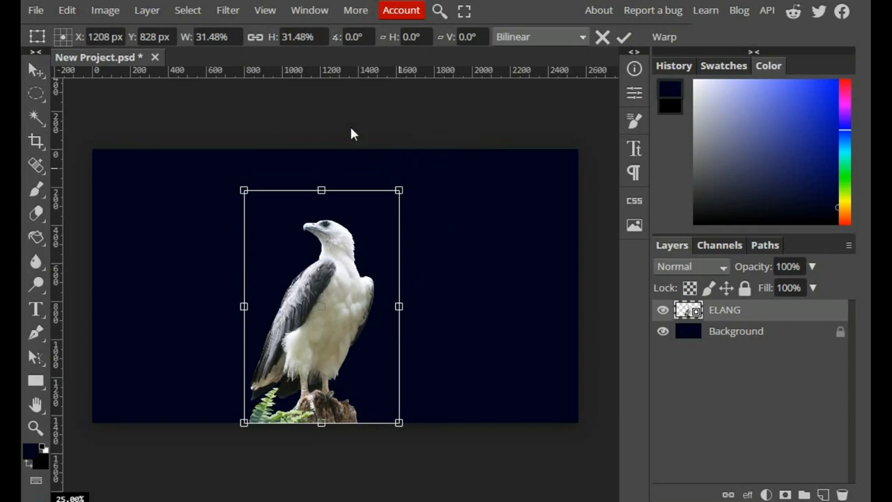
key("g")
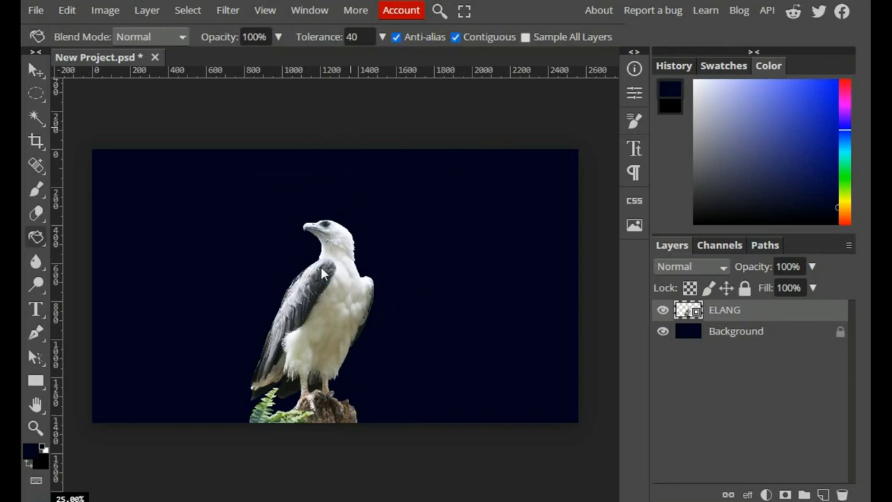
left_click(152, 10)
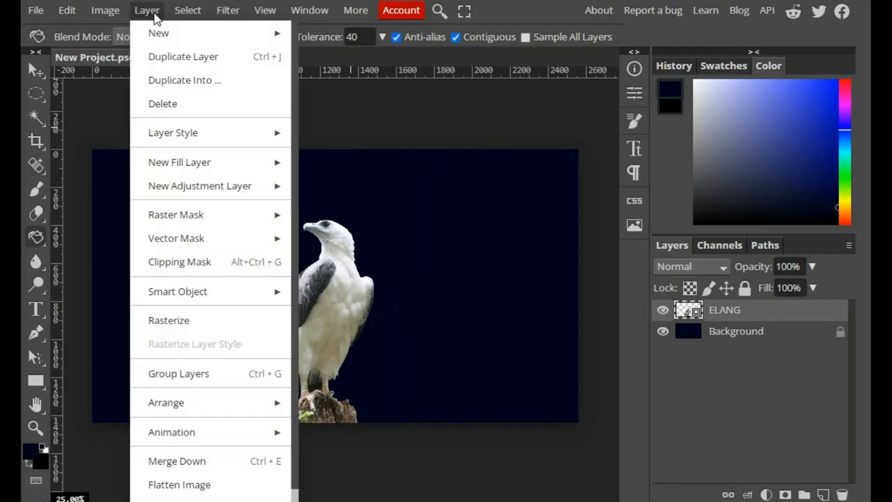
left_click(190, 320)
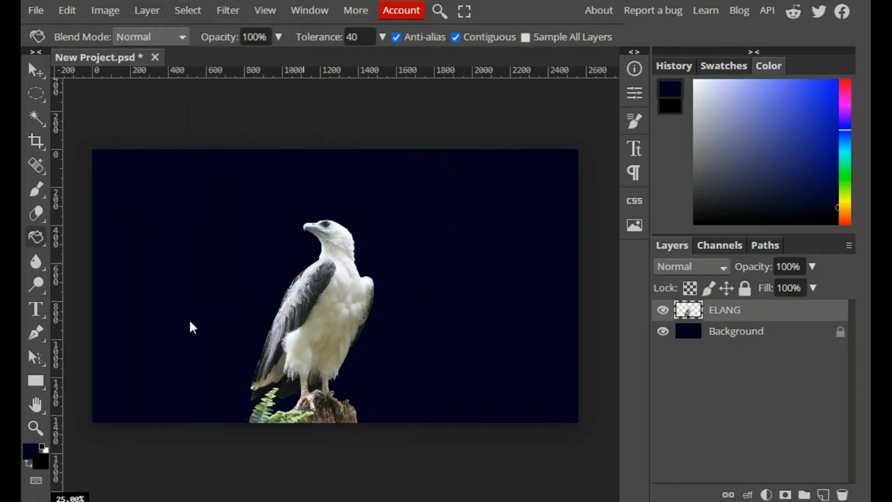
Draw a flat elliptical selection about 450 px wide across the eagle's lower body and align it with the body's outer edges.
scroll(297, 354, "up", 2)
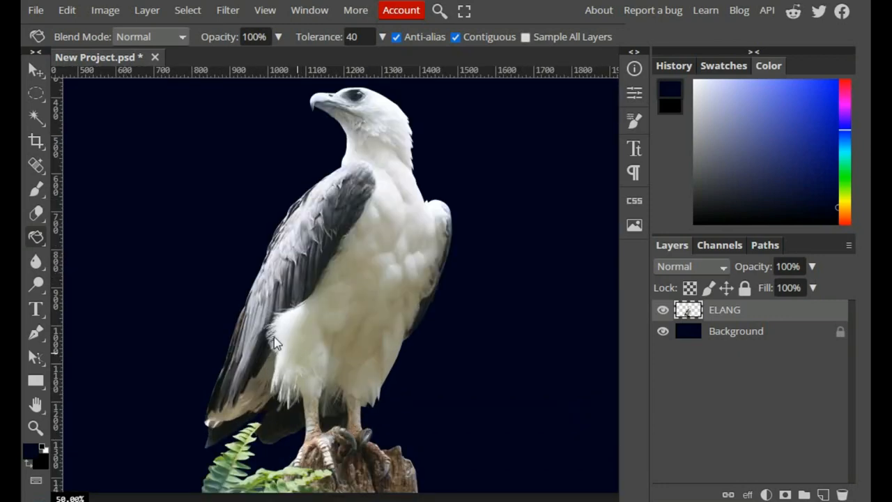
right_click(42, 96)
left_click(120, 118)
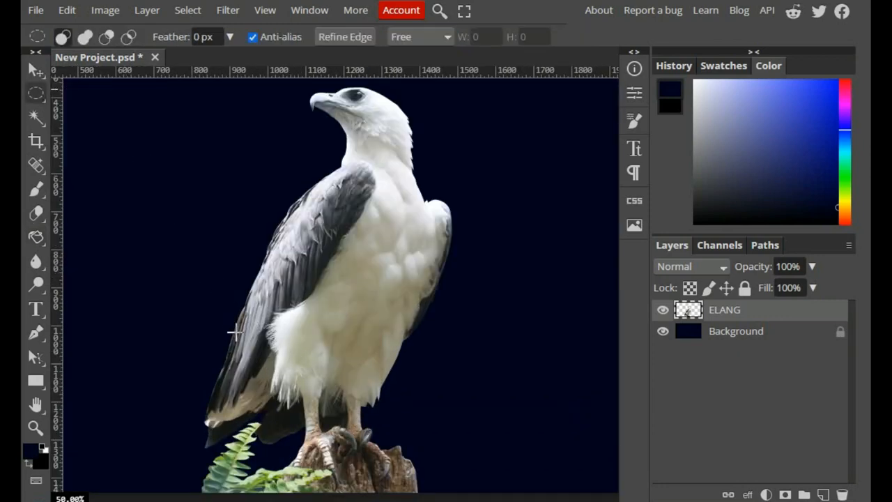
scroll(255, 353, "up", 2)
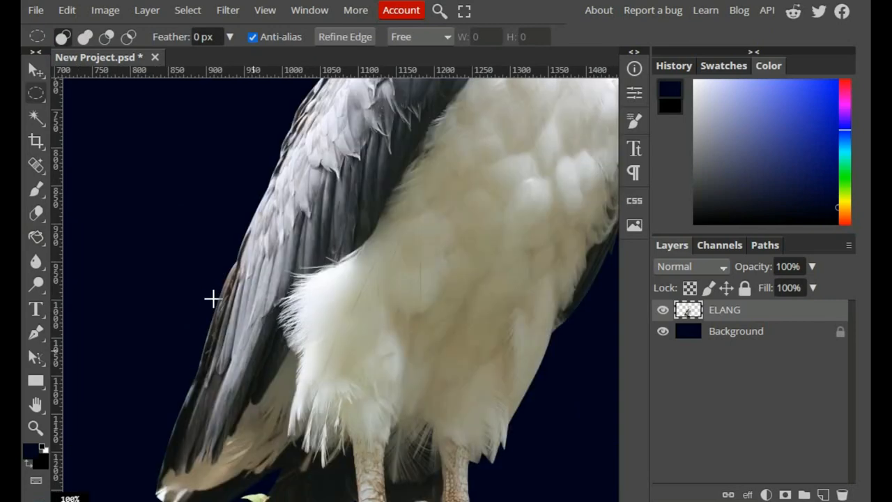
left_click_drag(215, 300, 562, 377)
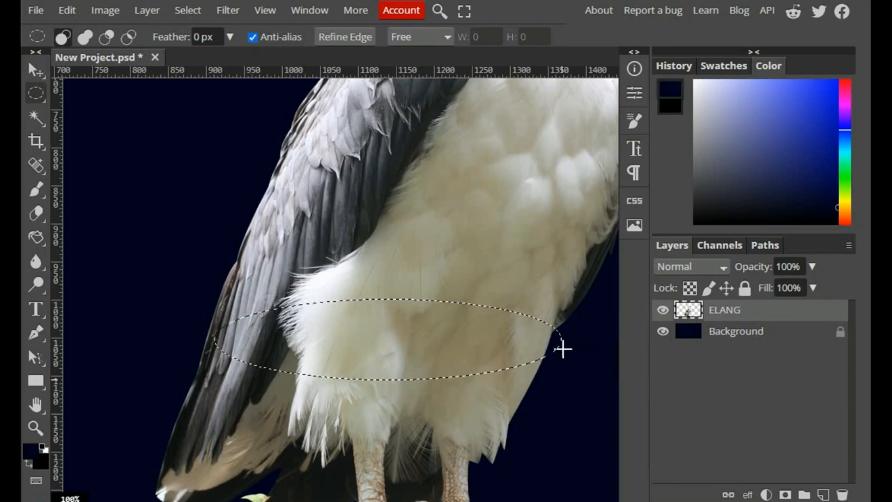
left_click_drag(555, 344, 547, 346)
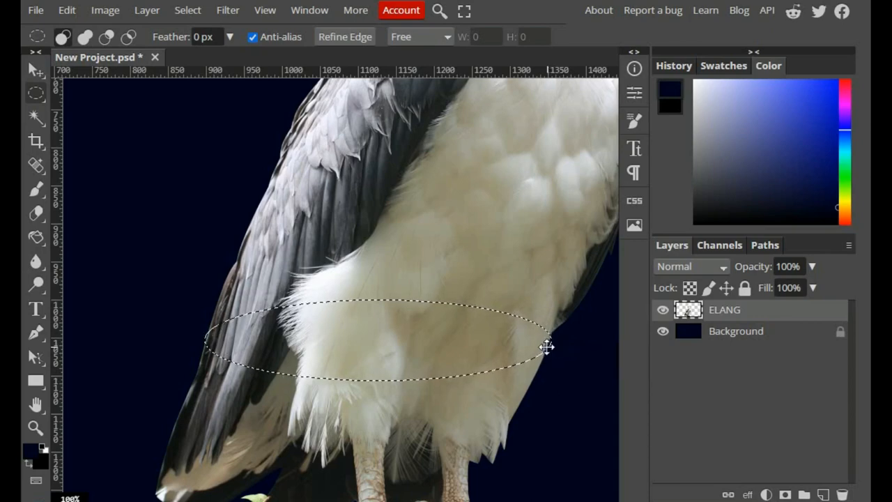
scroll(422, 314, "down", 2)
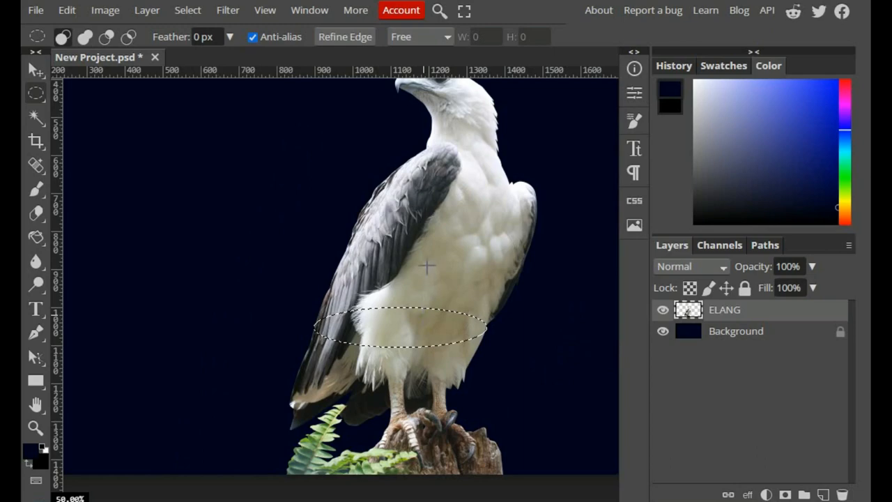
Add a rectangular area around the eagle's head and upper body, down to the middle of the ellipse, to the selection.
left_click_drag(425, 285, 374, 317)
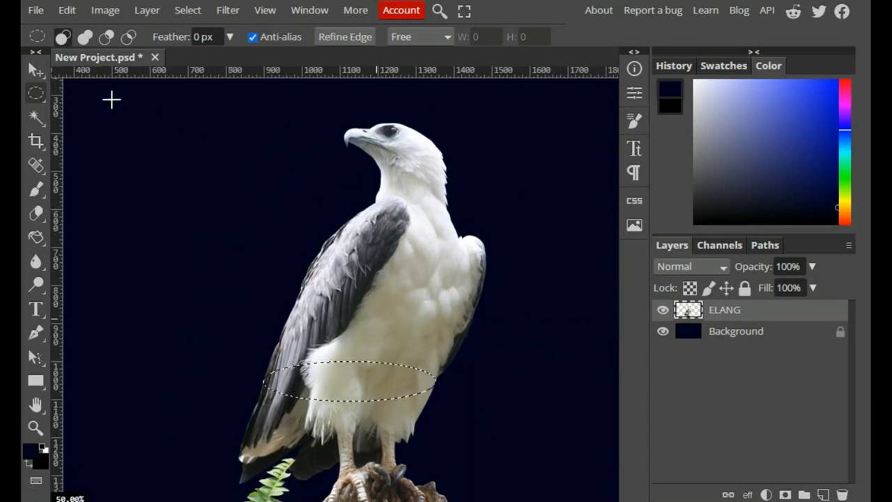
right_click(41, 95)
left_click(109, 93)
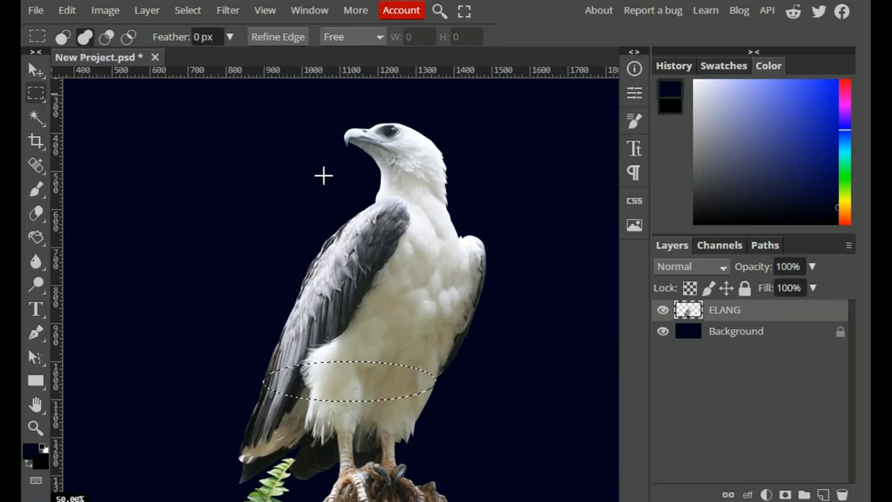
left_click_drag(234, 100, 493, 377)
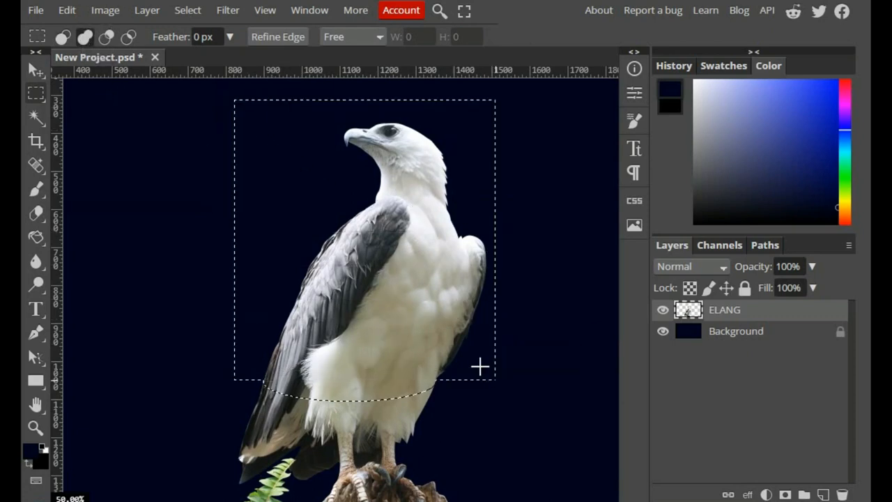
Cut the selected upper body, paste it onto a new layer, and move it slightly up and right to open a curved gap.
left_click(66, 10)
left_click(136, 139)
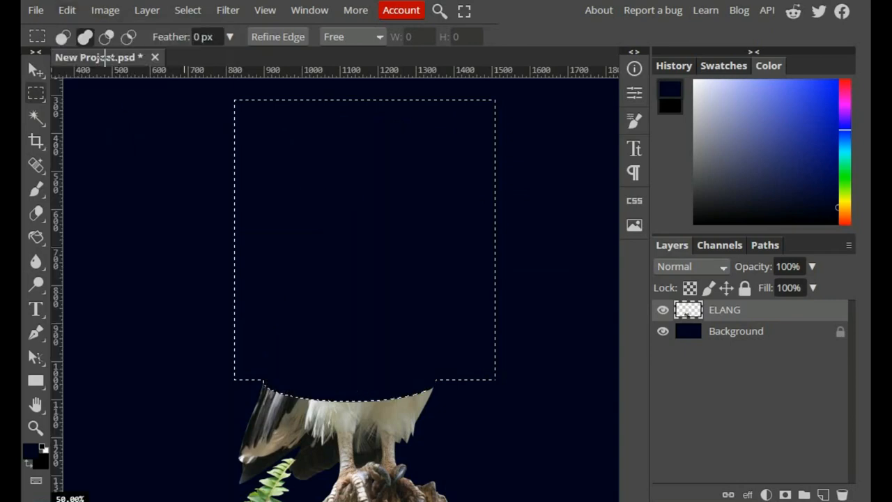
left_click(67, 10)
left_click(104, 211)
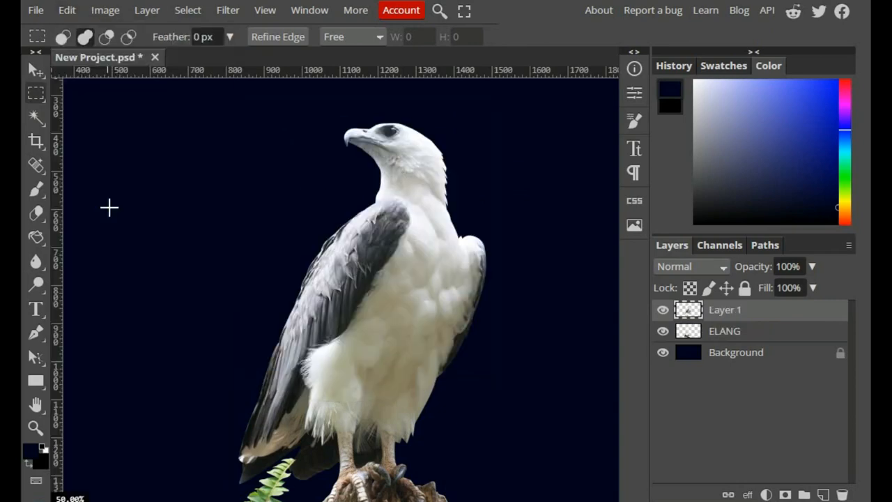
left_click(35, 71)
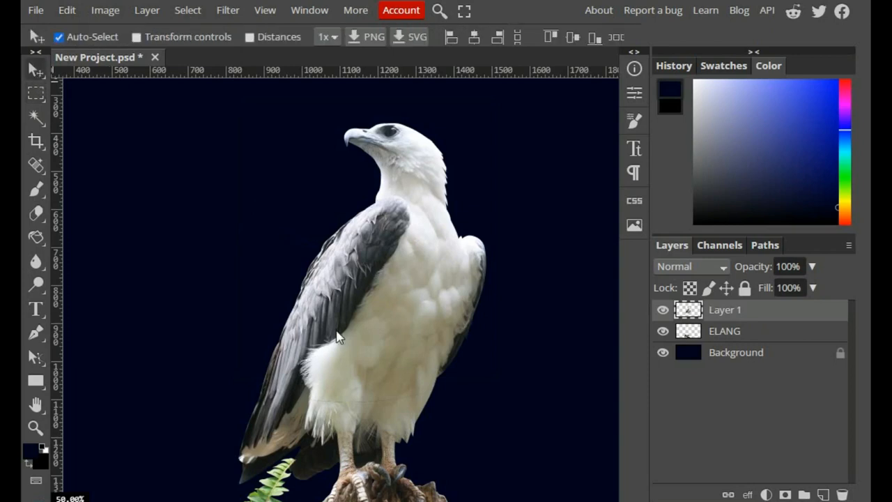
left_click_drag(334, 333, 351, 317)
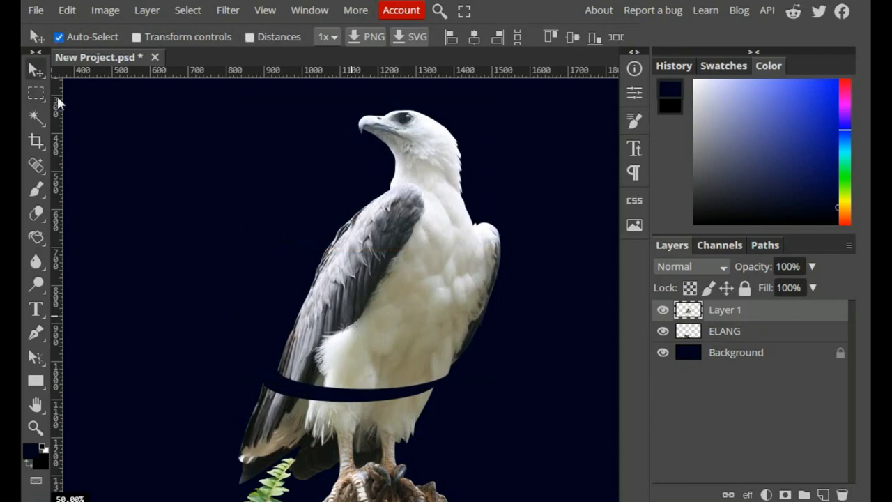
Draw a second flat elliptical selection about 490 px wide across the middle of the eagle's body and align it with the body's edges.
right_click(39, 93)
left_click(110, 117)
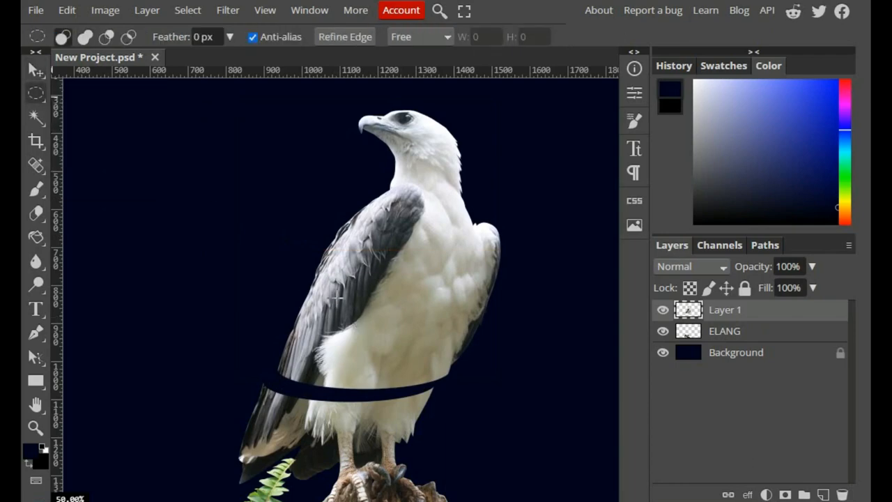
scroll(337, 296, "up", 2)
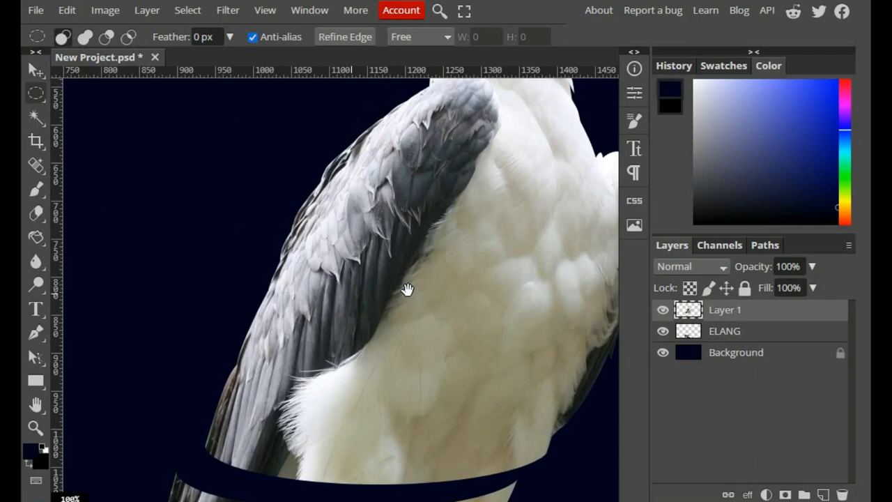
left_click_drag(407, 289, 363, 290)
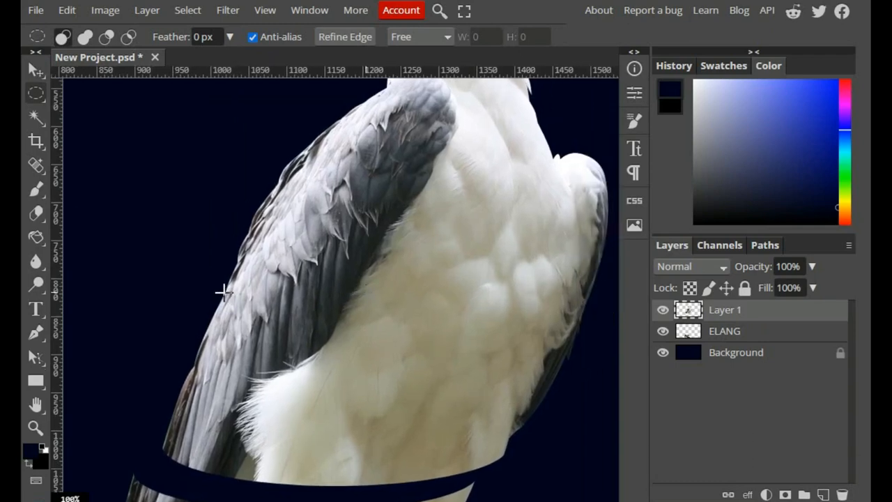
left_click_drag(216, 292, 592, 385)
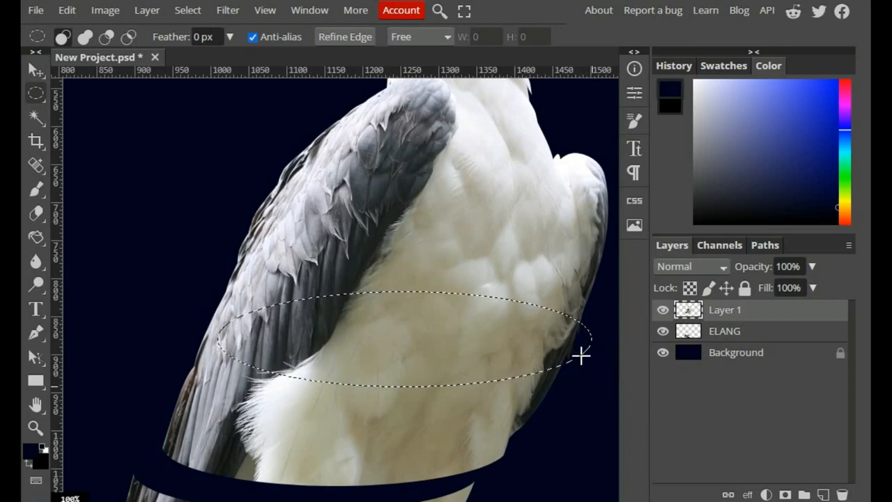
left_click_drag(586, 347, 572, 347)
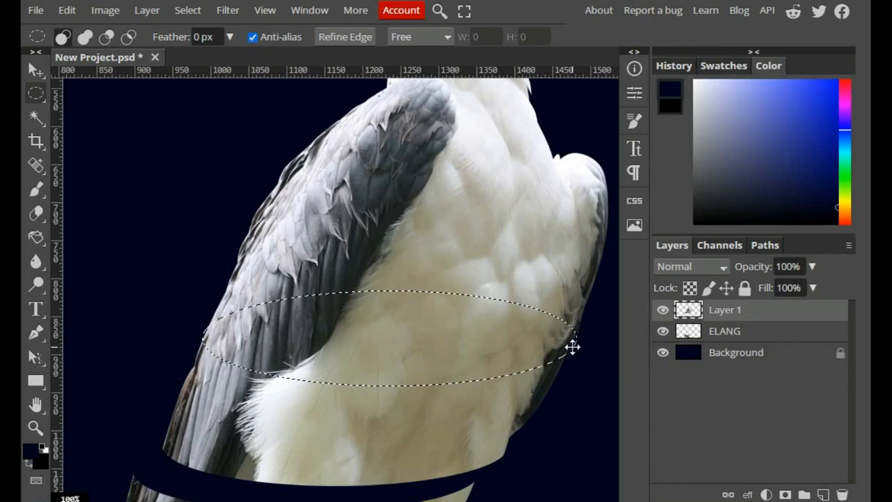
Add a rectangular area around the eagle's head and upper body, down to the middle of the second ellipse, to the selection.
scroll(501, 328, "down", 2)
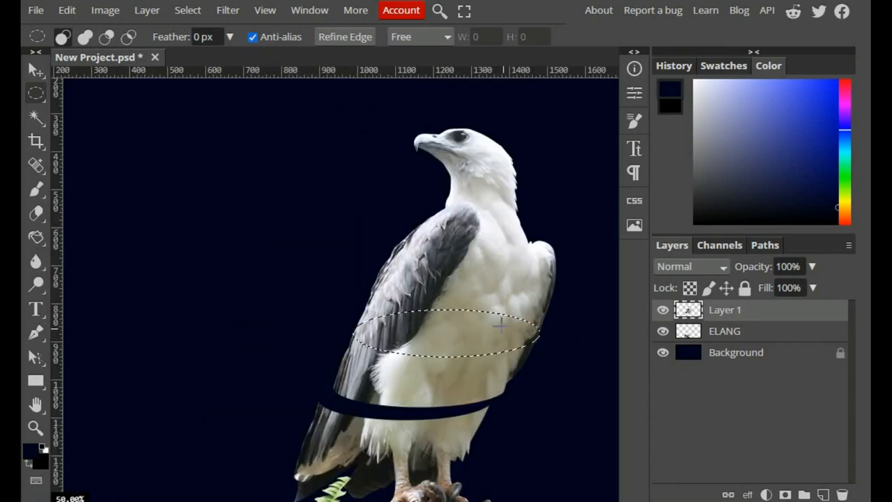
right_click(42, 94)
left_click(91, 91)
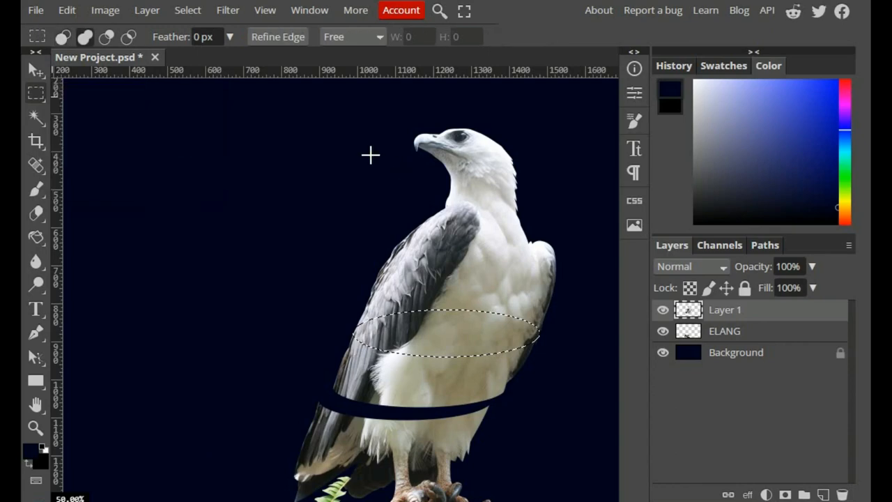
left_click_drag(323, 107, 576, 332)
Cut the selected upper body, paste it onto a new layer, and move it slightly up and left to open a second curved gap.
left_click(70, 10)
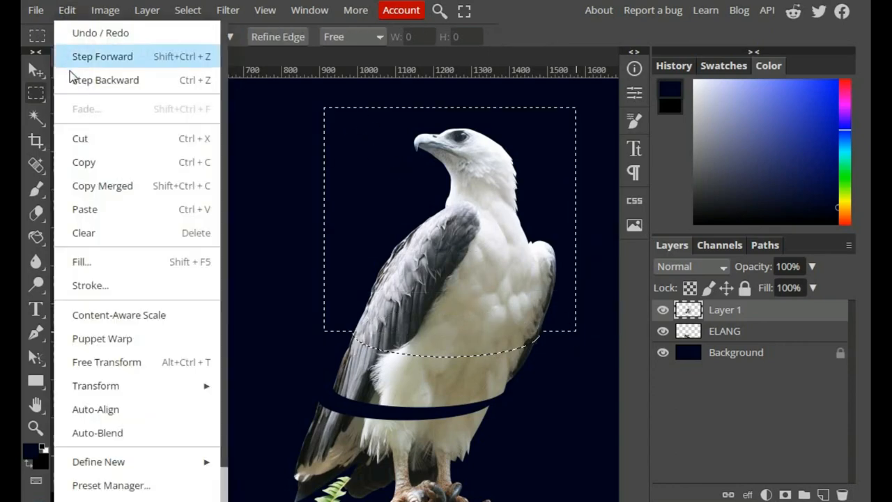
left_click(90, 138)
left_click(63, 9)
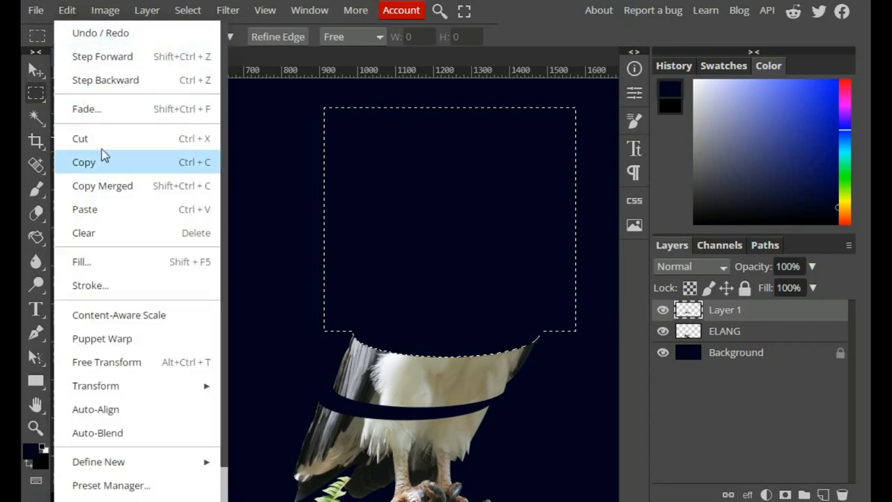
left_click(124, 209)
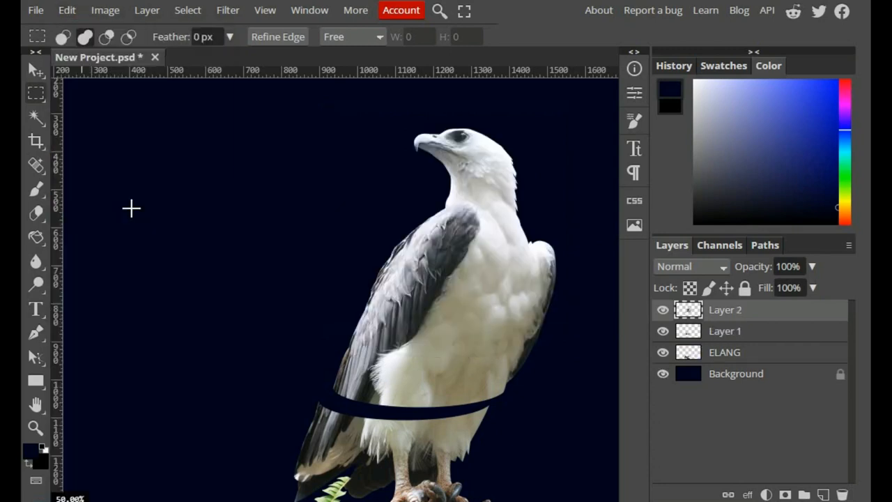
left_click(35, 69)
left_click_drag(429, 273, 406, 262)
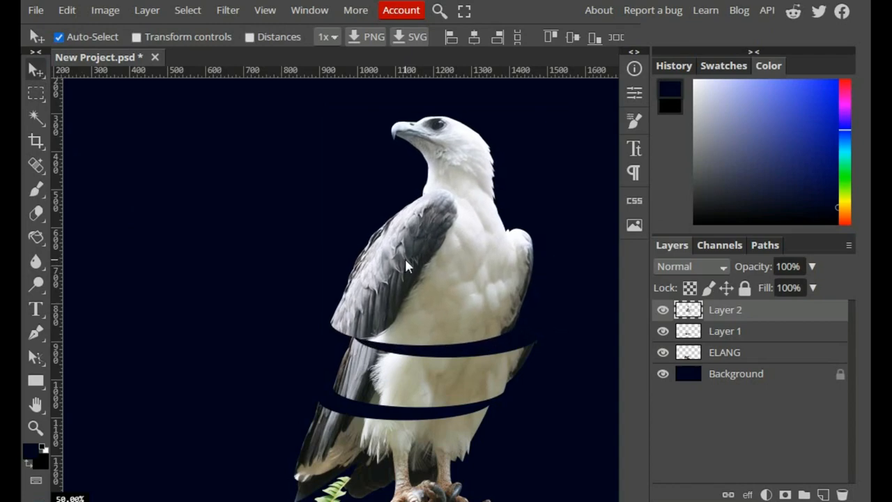
Draw a third flat elliptical selection about 465 px wide across the eagle's chest, aligned with the body's outer edges.
scroll(459, 226, "up", 1)
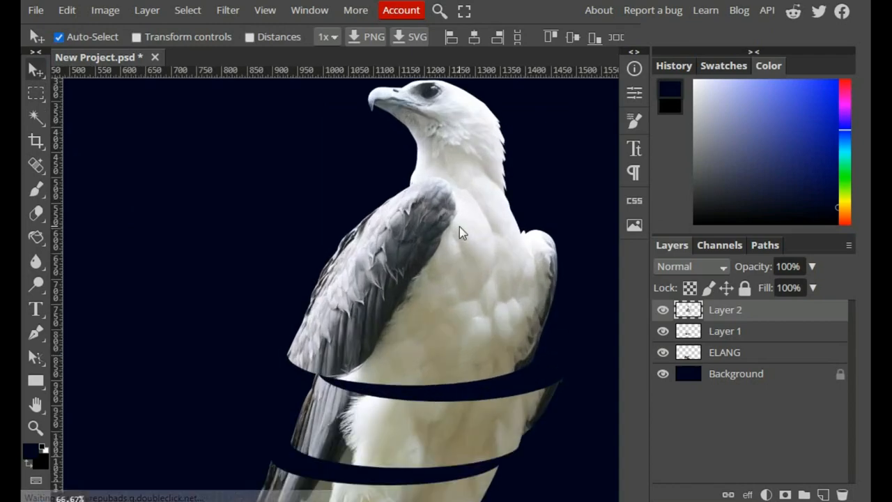
key("space")
left_click_drag(454, 222, 397, 253)
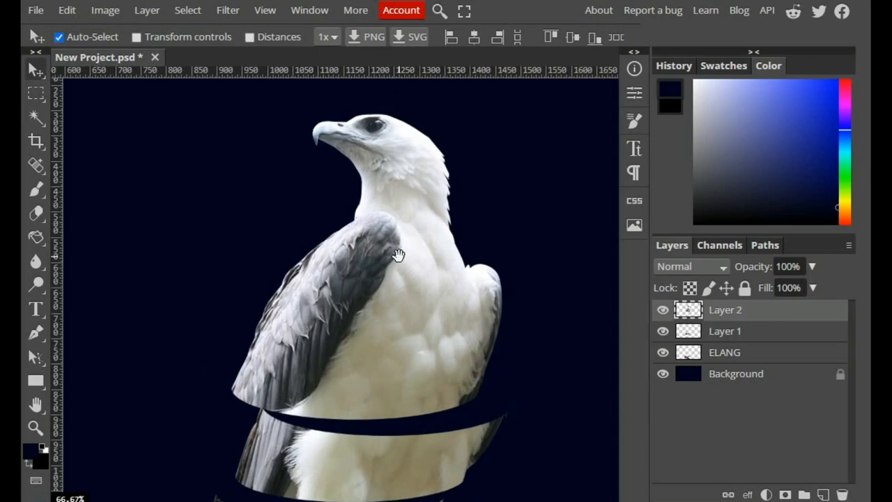
left_click(41, 90)
left_click(100, 120)
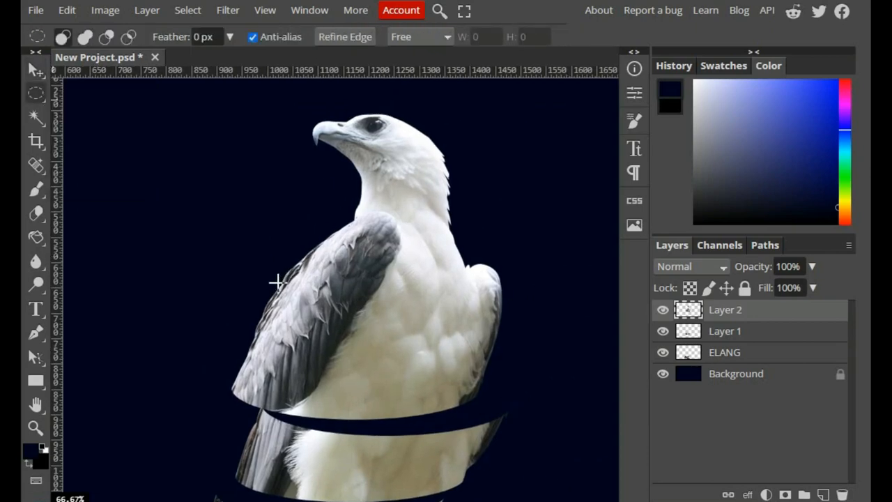
left_click_drag(278, 282, 496, 315)
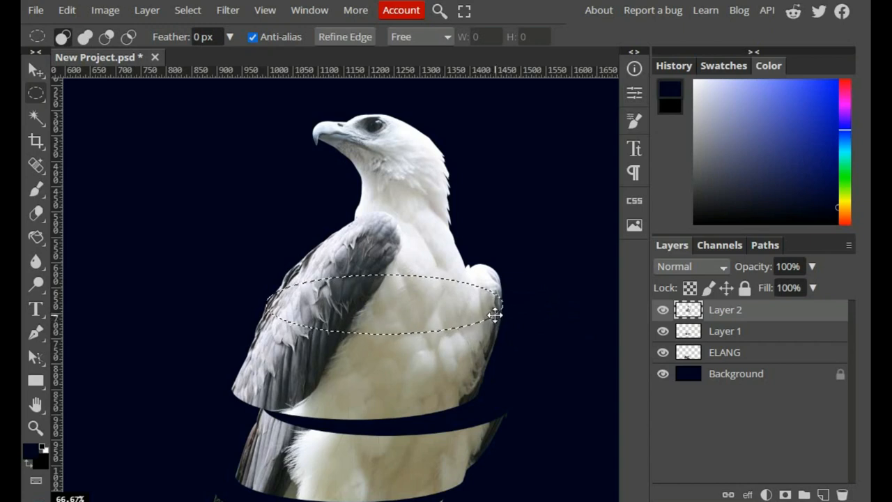
Extend the selection with a rectangle enclosing the eagle's head and shoulders, down to the middle of the chest ellipse.
right_click(43, 95)
left_click(92, 92)
left_click_drag(223, 87, 525, 303)
Cut the selected head and chest, paste them onto a new layer, and move them slightly up and right to open a third gap.
left_click(67, 9)
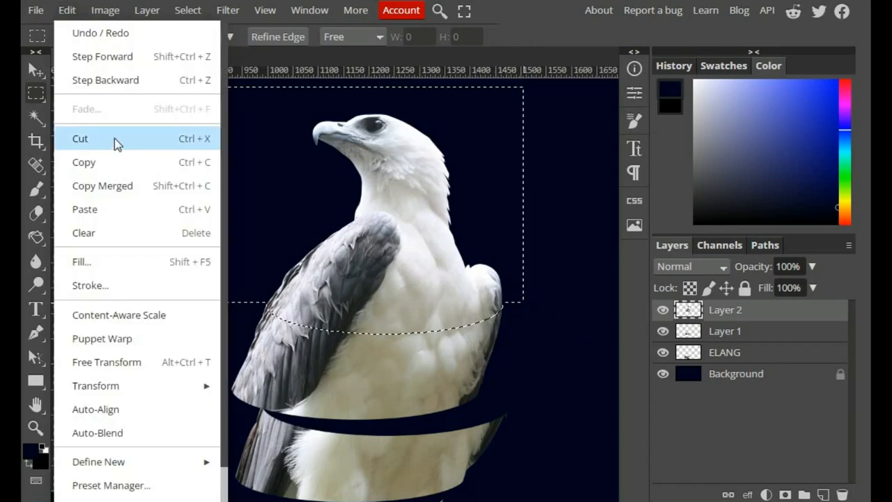
left_click(114, 138)
left_click(67, 10)
left_click(99, 209)
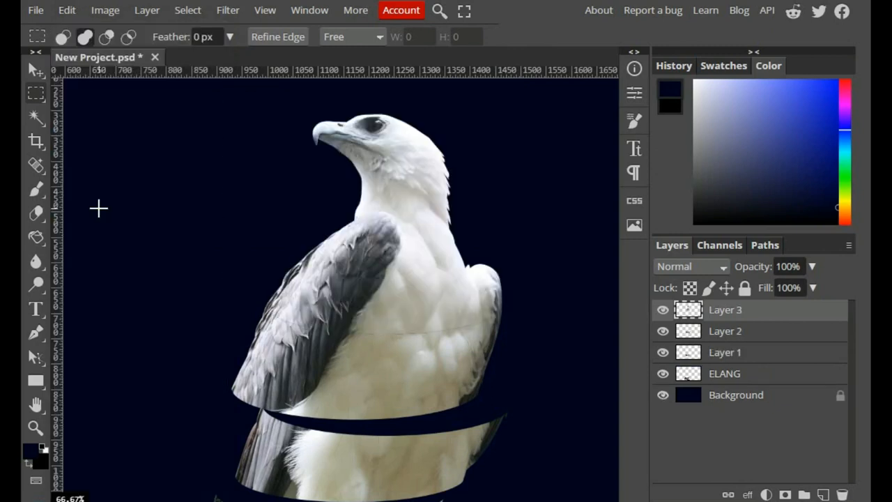
left_click(35, 69)
left_click_drag(417, 274, 436, 254)
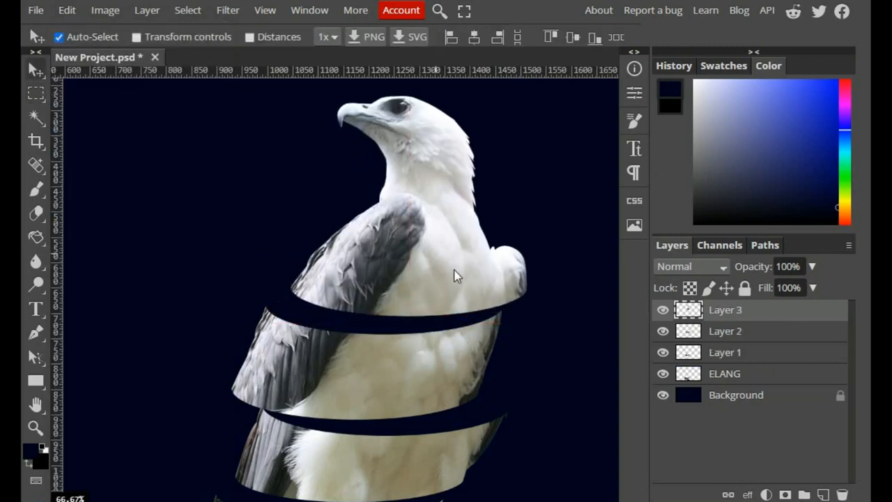
On the ELANG layer, draw an elliptical selection about 455 px wide whose lower edge follows the cut edge of the lowest gap.
scroll(453, 275, "down", 5)
left_click(733, 379)
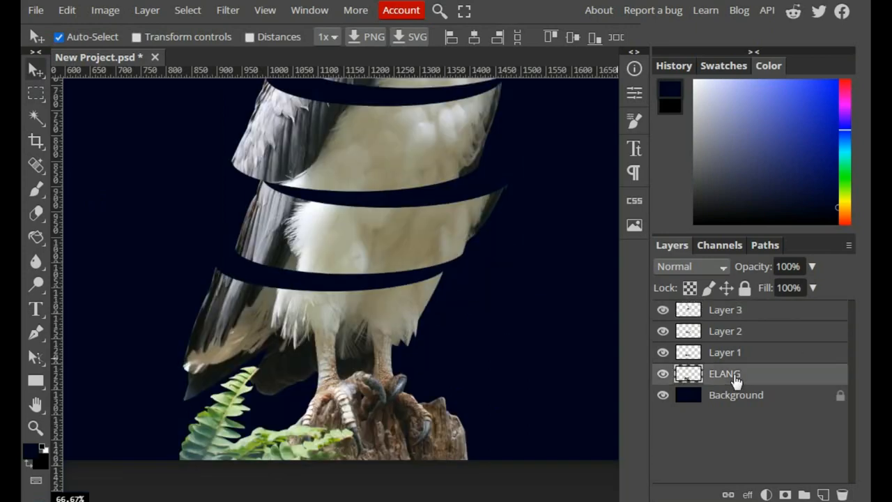
right_click(39, 94)
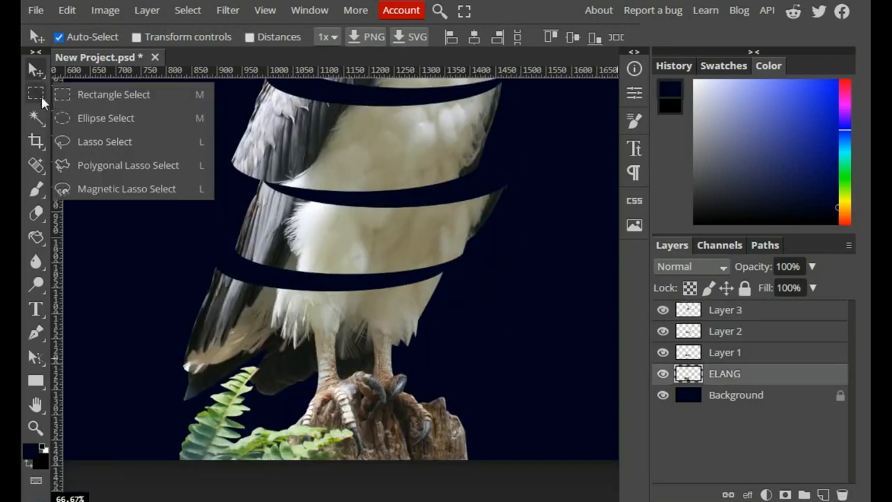
left_click(103, 115)
scroll(258, 264, "up", 3)
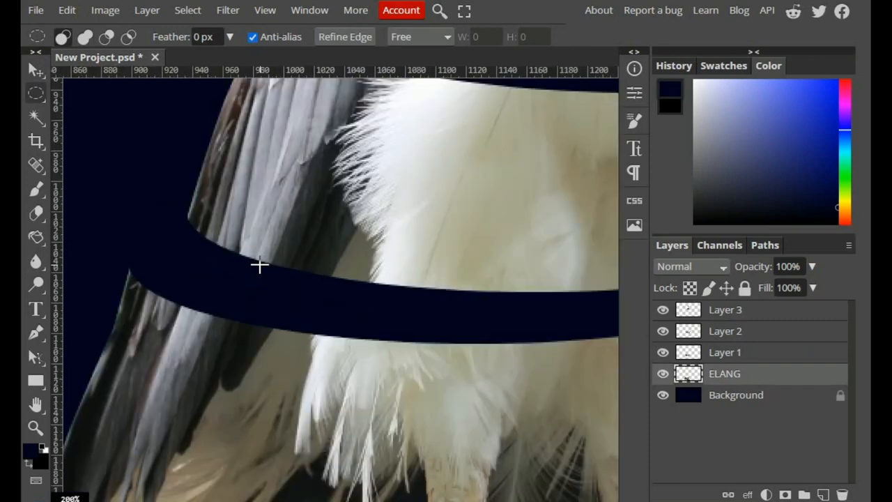
scroll(259, 265, "down", 2)
left_click_drag(186, 235, 533, 309)
left_click_drag(191, 269, 195, 265)
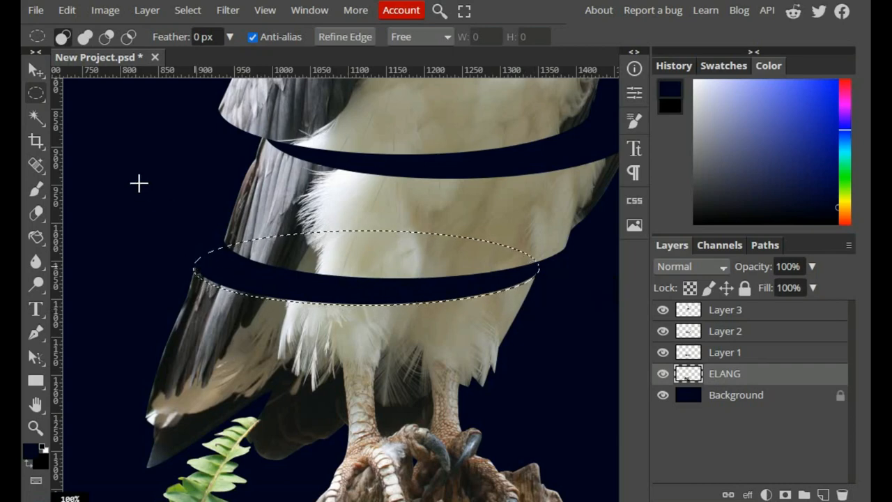
Choose the Gradient tool and set the gradient's start color to pure red (ff0000).
right_click(42, 237)
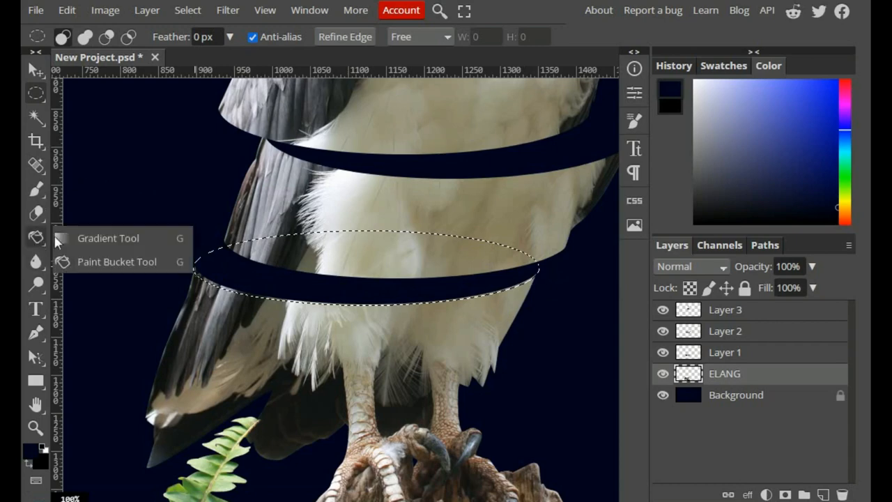
left_click(121, 238)
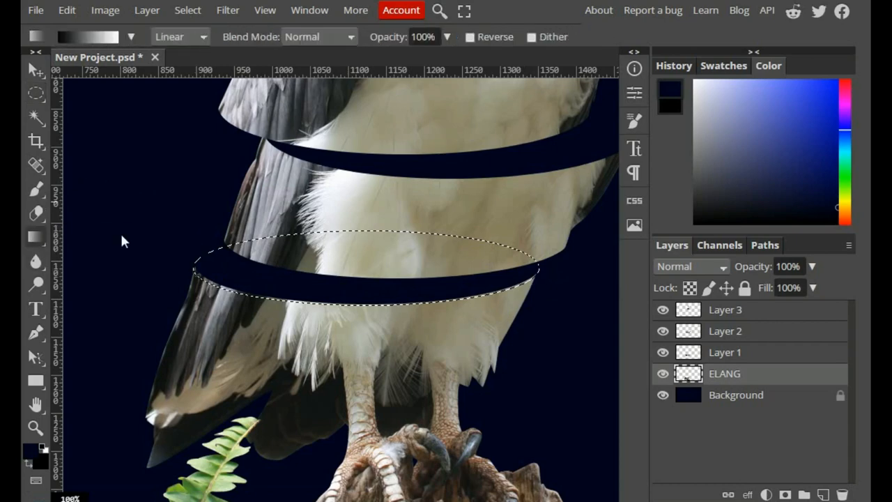
left_click(86, 36)
left_click(155, 279)
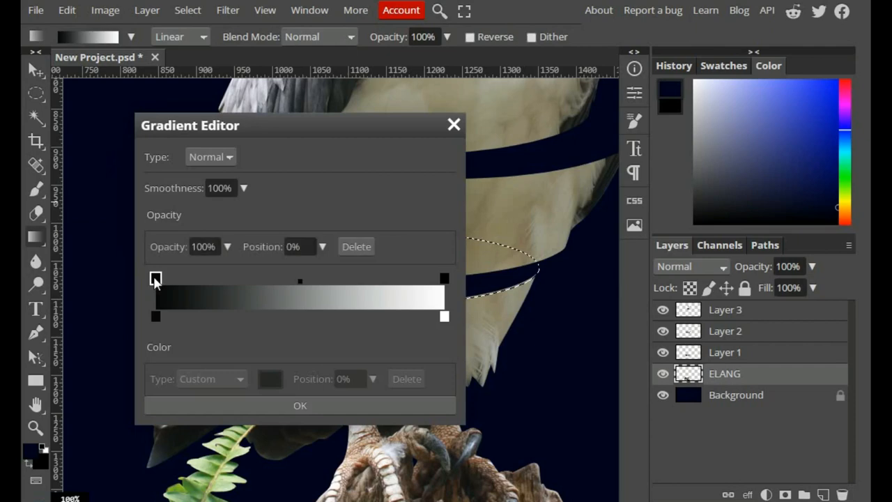
left_click(157, 317)
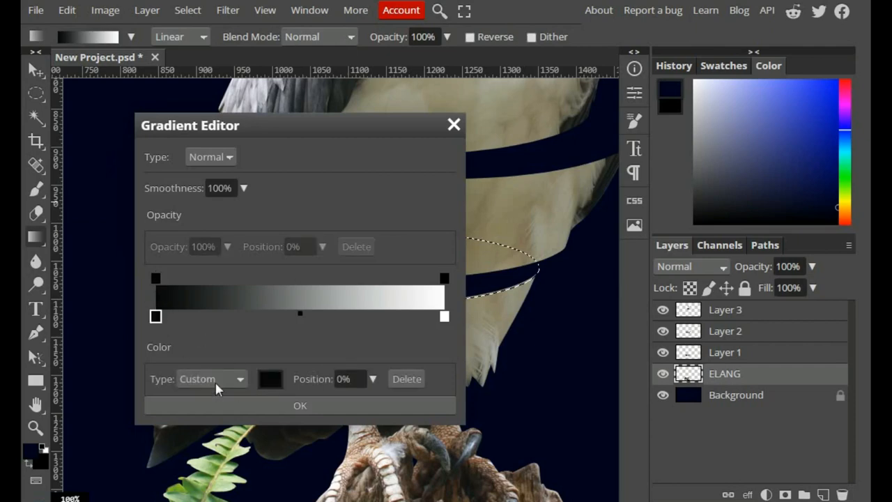
left_click(270, 381)
left_click(334, 158)
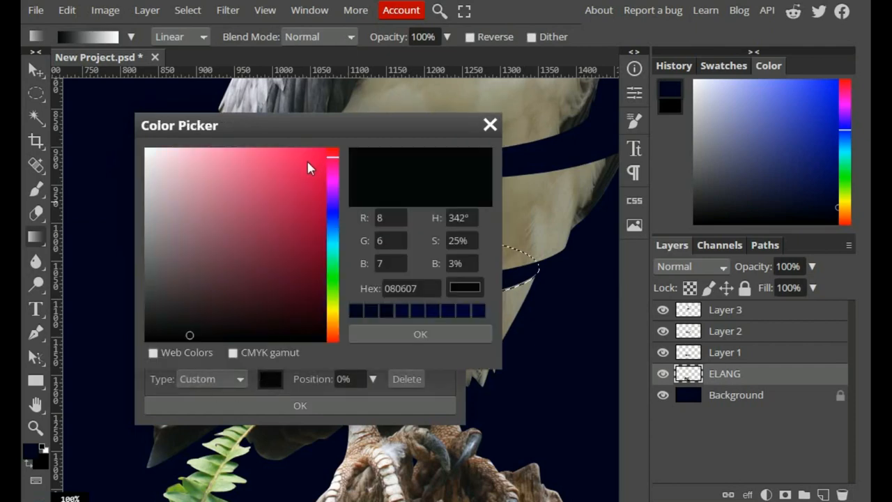
mouse_move(307, 161)
left_mouse_down()
mouse_move(339, 134)
mouse_move(335, 153)
mouse_move(336, 142)
left_mouse_up()
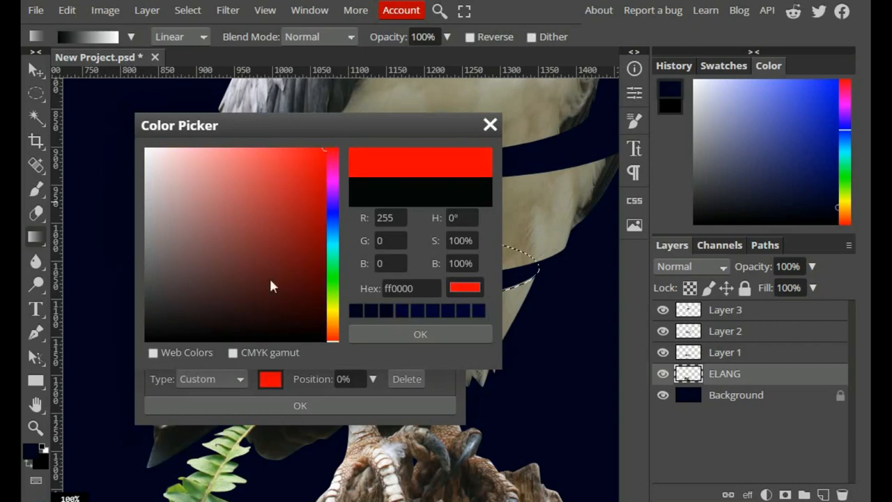
left_click(307, 405)
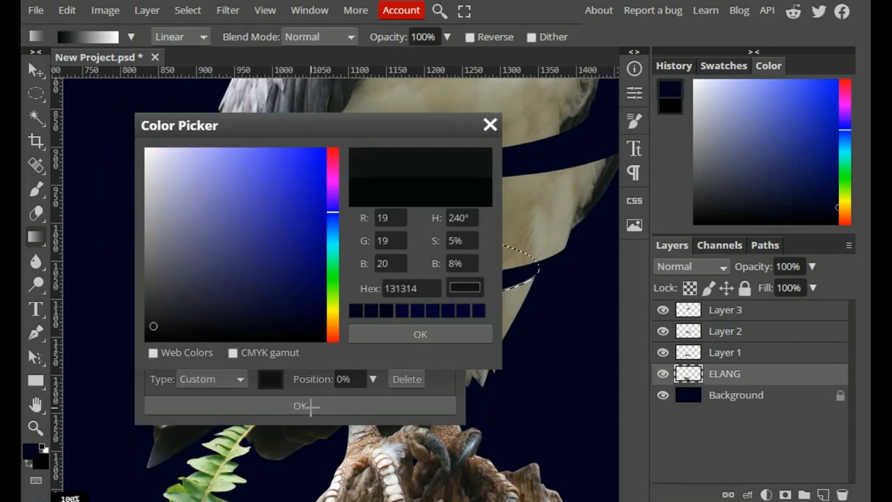
left_click(333, 148)
left_click_drag(315, 151, 337, 139)
left_click(384, 335)
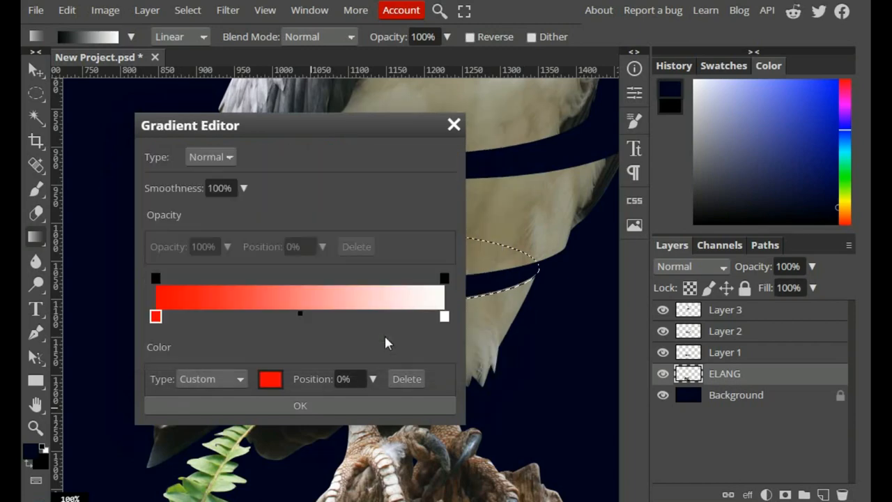
Set the gradient's end color to very dark red (1d0000) and accept the gradient.
left_click(444, 317)
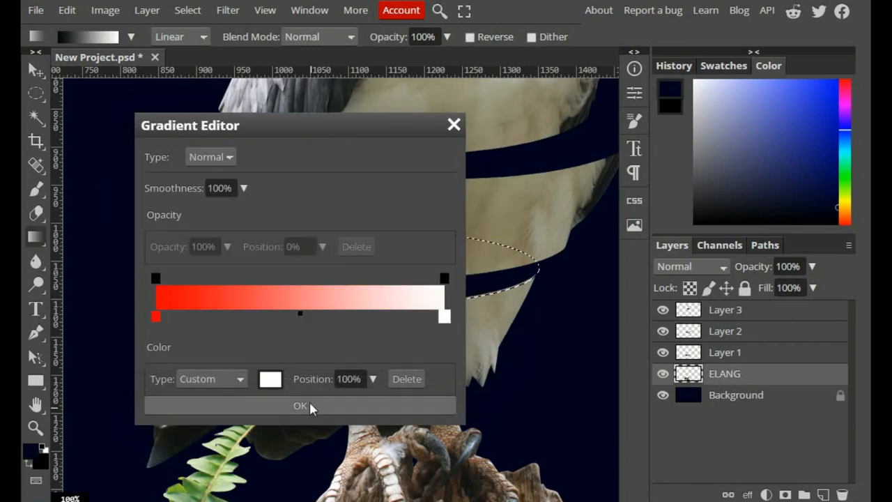
left_click(285, 382)
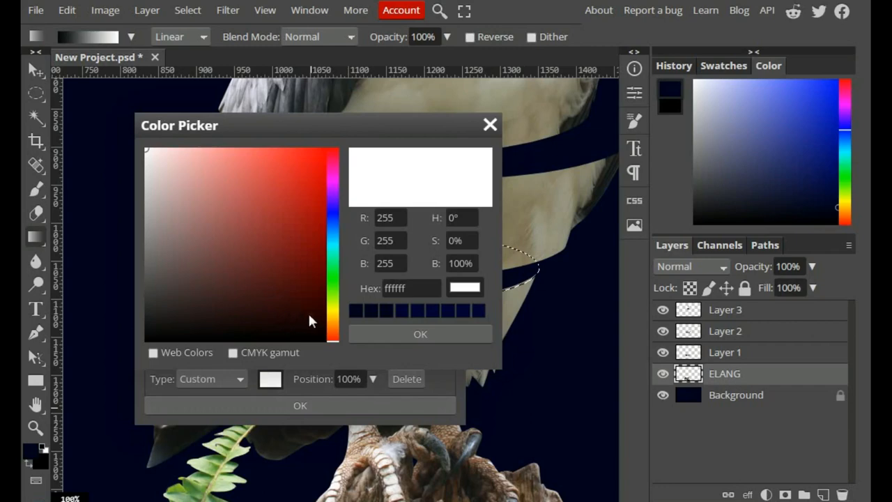
mouse_move(308, 311)
left_mouse_down()
mouse_move(333, 333)
mouse_move(341, 325)
left_mouse_up()
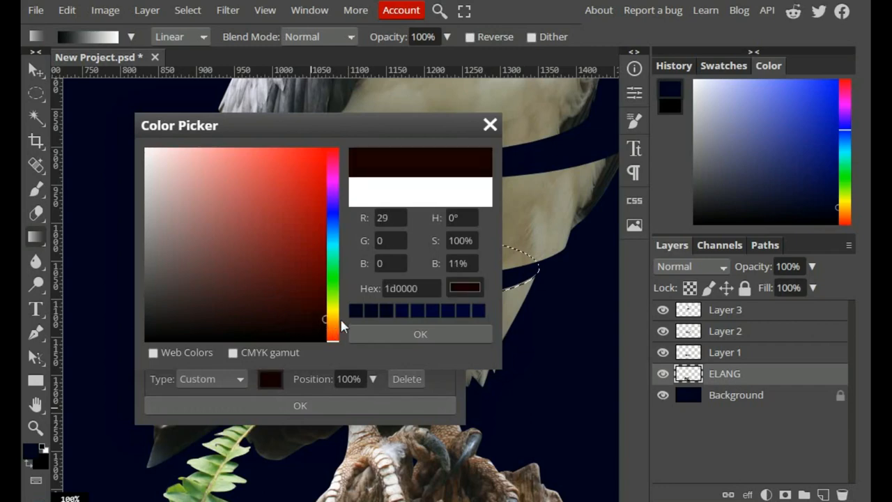
left_click(429, 333)
left_click(310, 406)
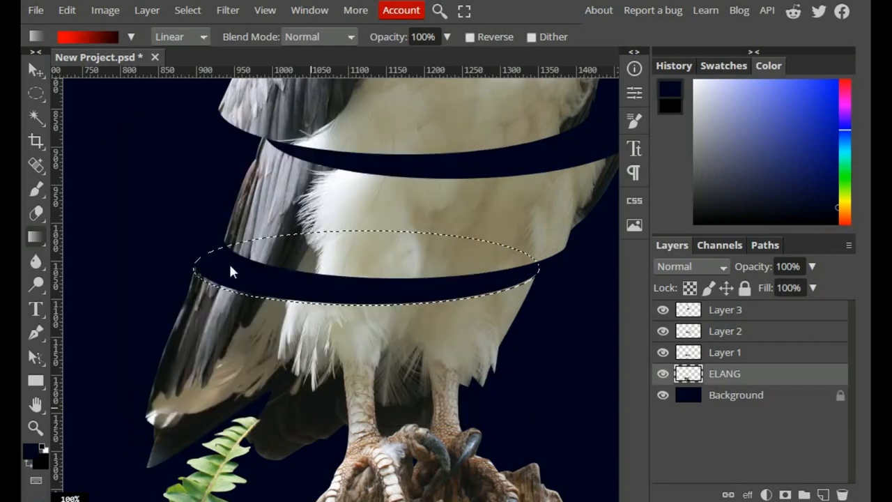
left_click_drag(527, 266, 213, 263)
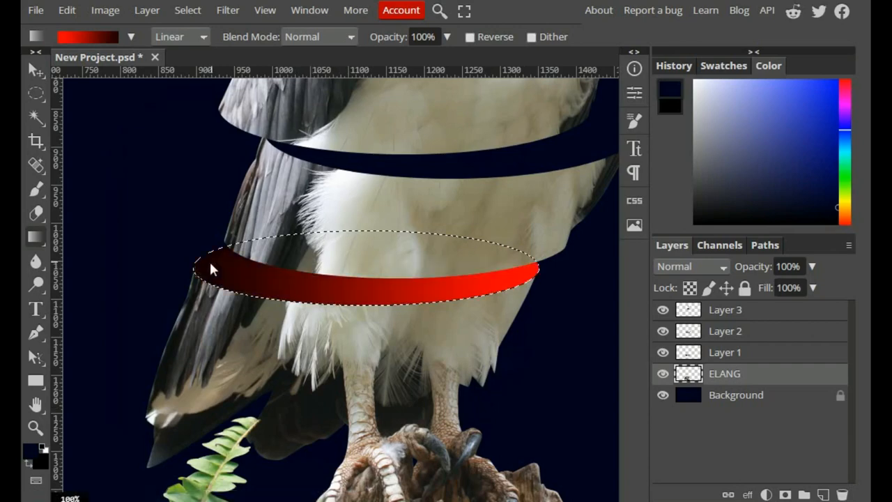
left_click(67, 10)
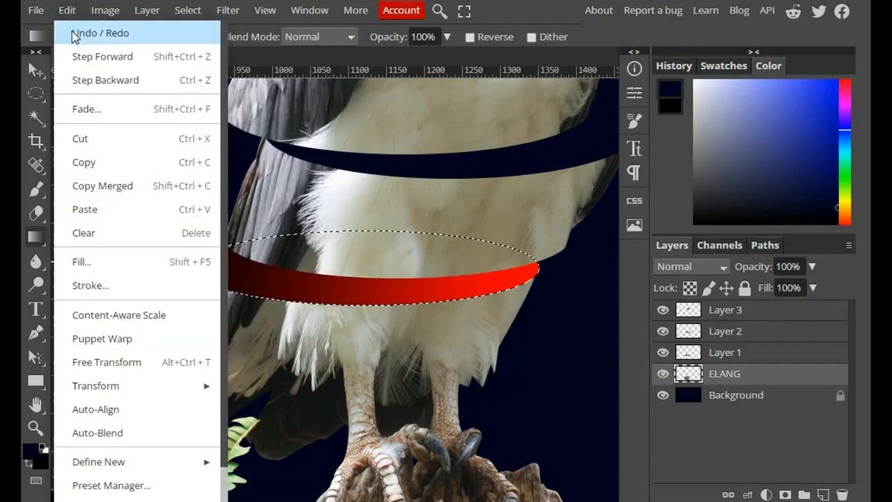
left_click(83, 32)
Fill the elliptical selection with the linear gradient running from red at its left end to dark red at its right end, and deselect.
left_click_drag(192, 268, 538, 269)
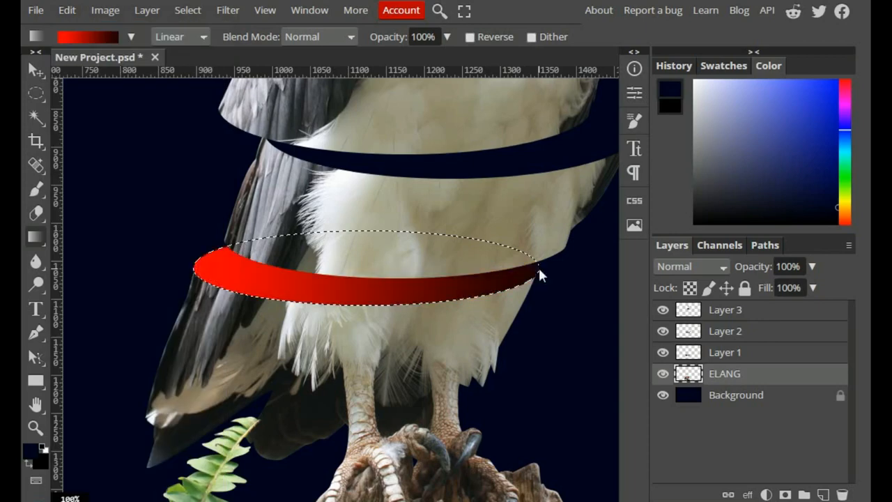
left_click(187, 10)
left_click(209, 54)
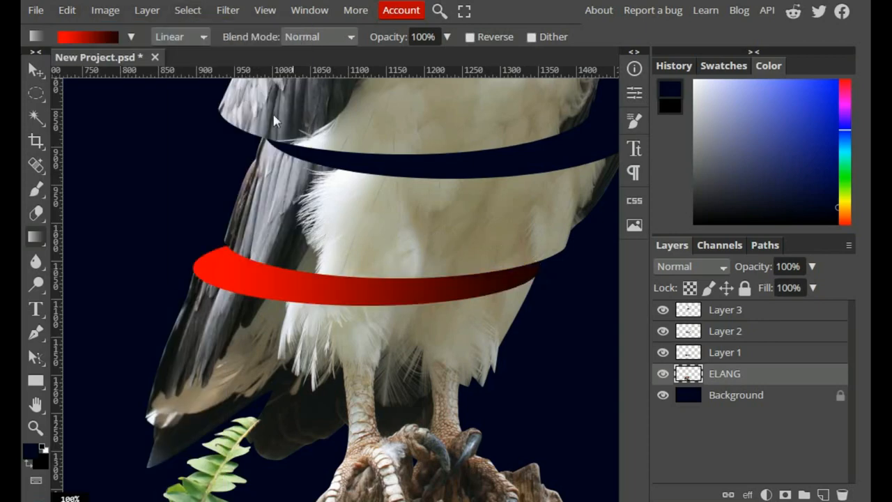
On Layer 1, draw an elliptical selection about 490 px wide whose lower edge follows the cut edge of the middle gap.
left_click(729, 357)
scroll(530, 262, "up", 2)
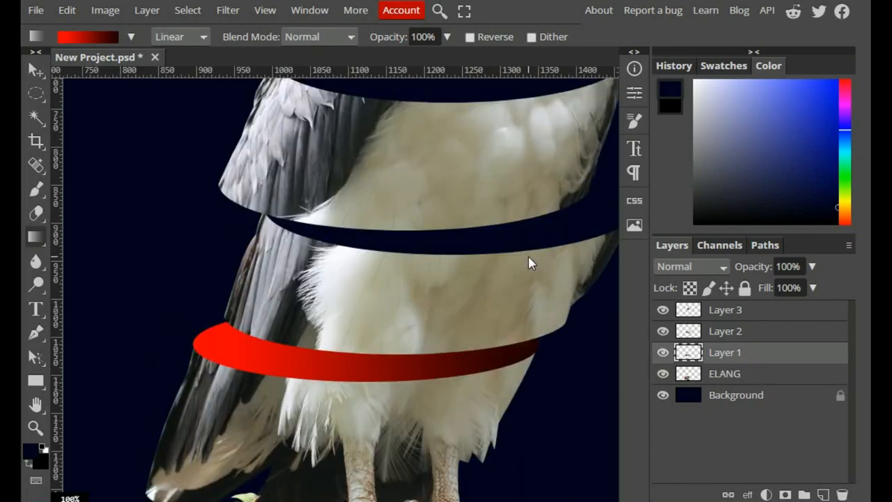
left_click_drag(527, 255, 449, 258)
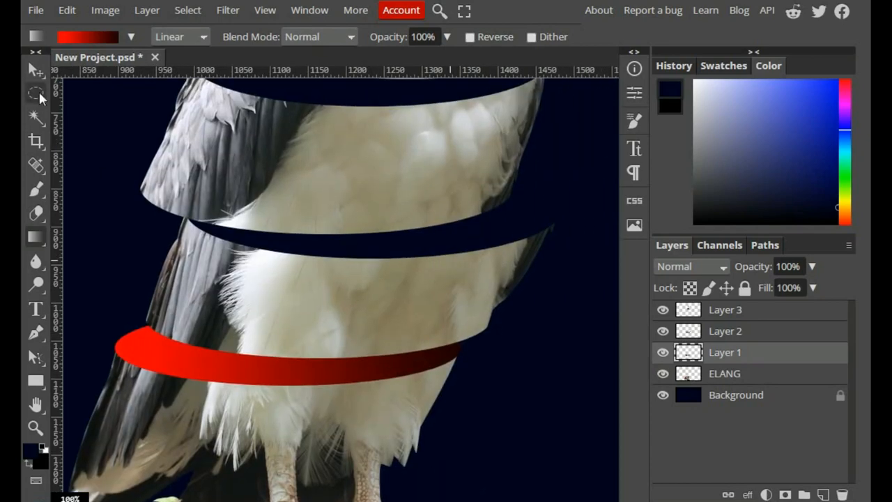
left_click(36, 92)
left_click_drag(183, 192, 535, 239)
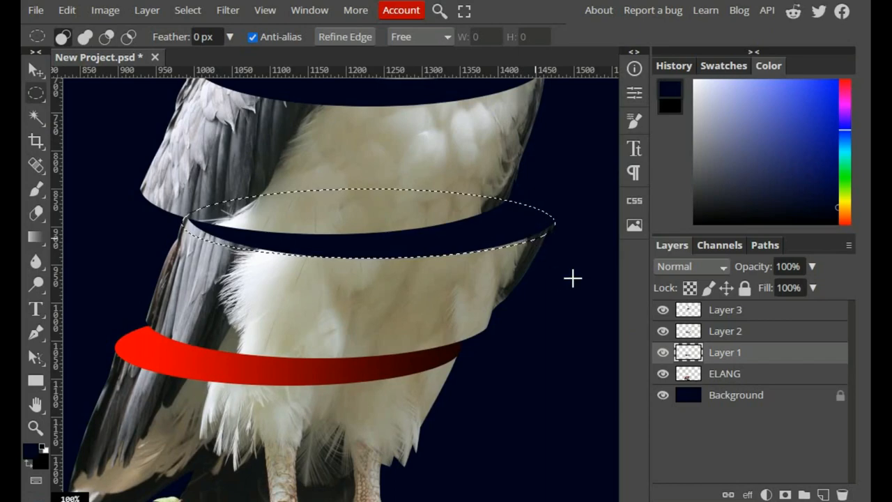
Fill the middle gap's selection with the linear gradient running from red at its right end to dark red at its left end, and deselect.
left_click(38, 235)
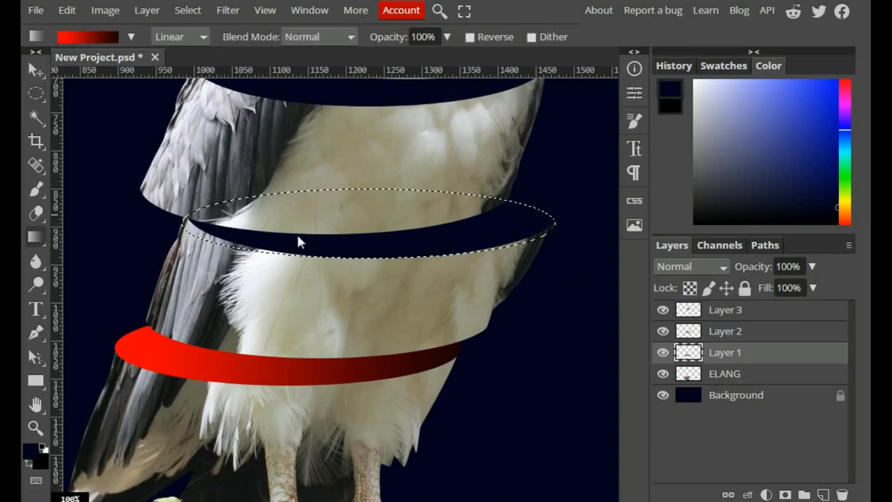
left_click_drag(559, 216, 185, 219)
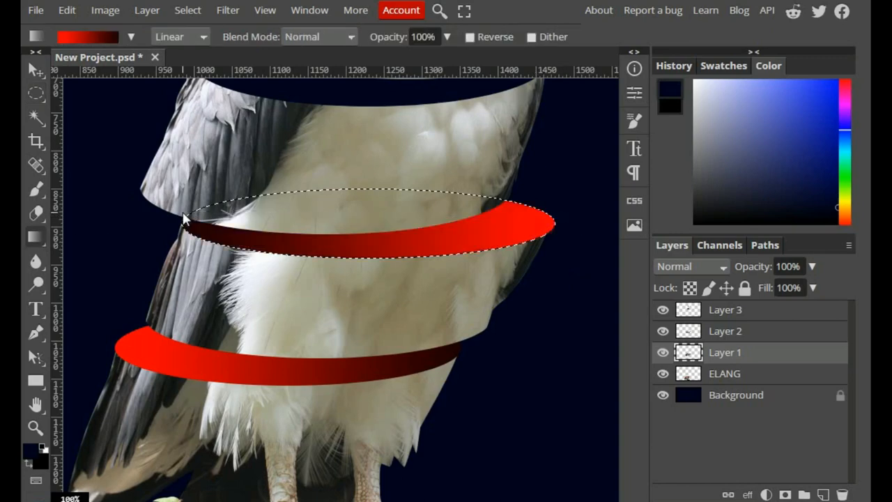
scroll(402, 233, "up", 4)
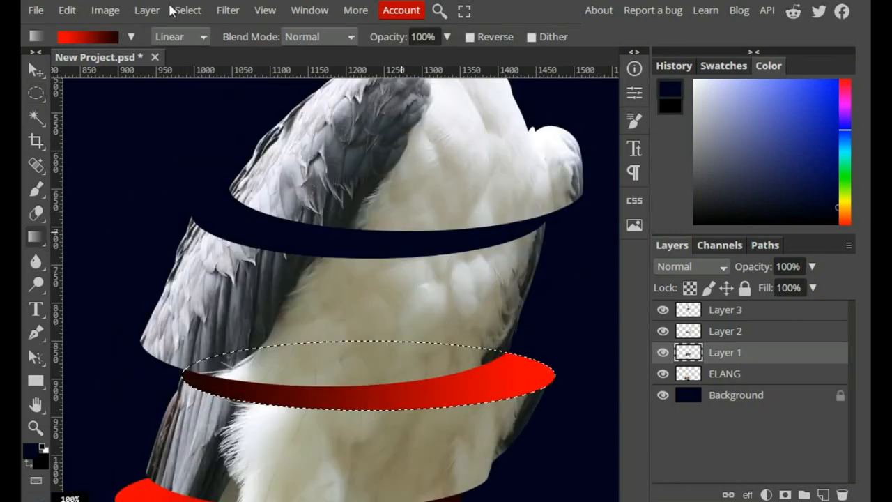
left_click(179, 10)
left_click(217, 60)
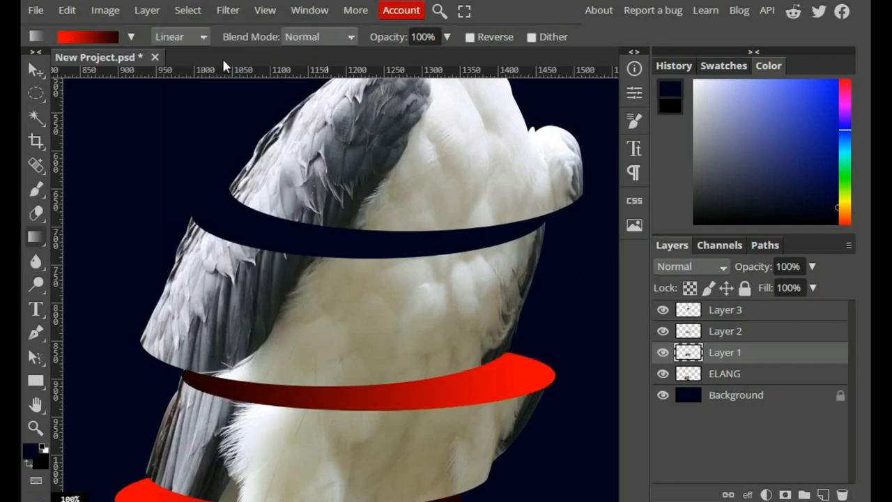
On Layer 2, draw an elliptical selection about 470 px wide and shift it so its lower edge follows the uppermost gap's cut edge.
left_click(721, 334)
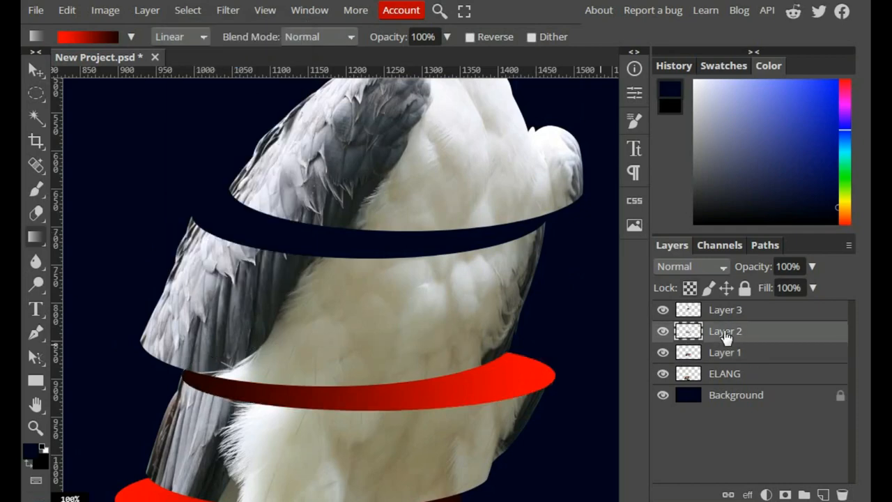
left_click(36, 94)
left_click_drag(184, 190, 538, 263)
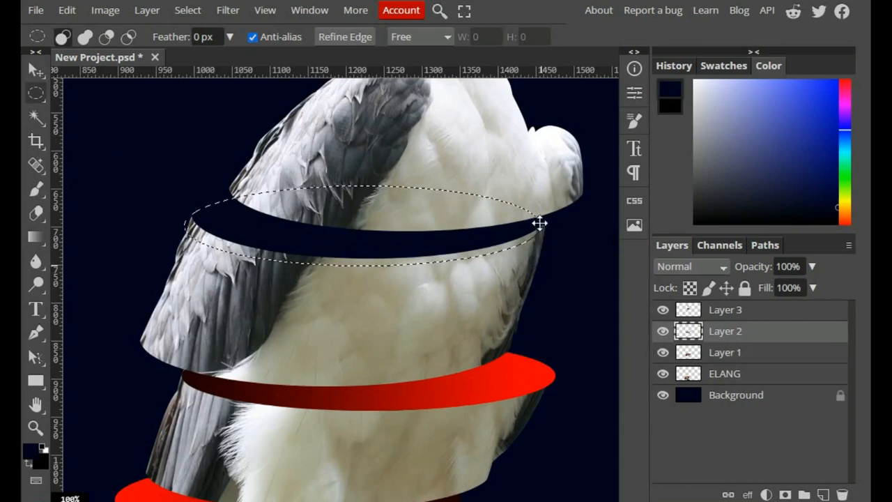
left_click_drag(539, 223, 545, 216)
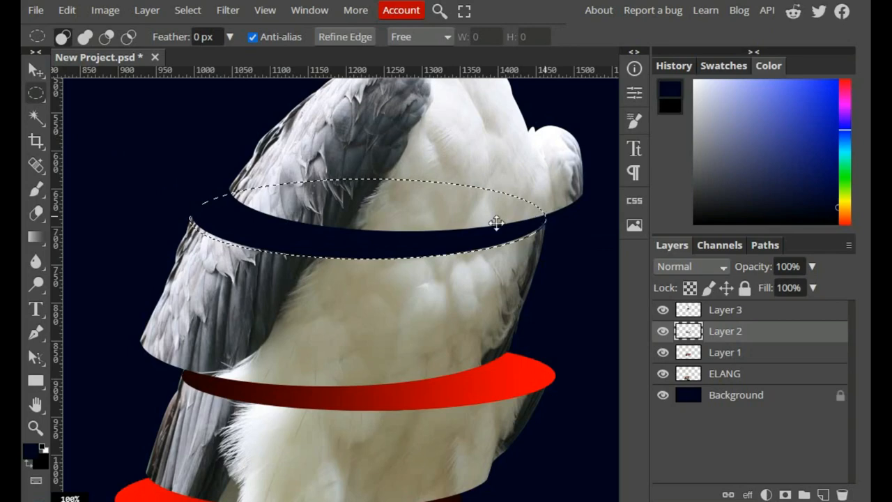
Fill the uppermost gap's selection with the linear gradient running from red at its left end to dark red at its right end, and deselect.
left_click(35, 237)
left_click_drag(189, 222, 562, 218)
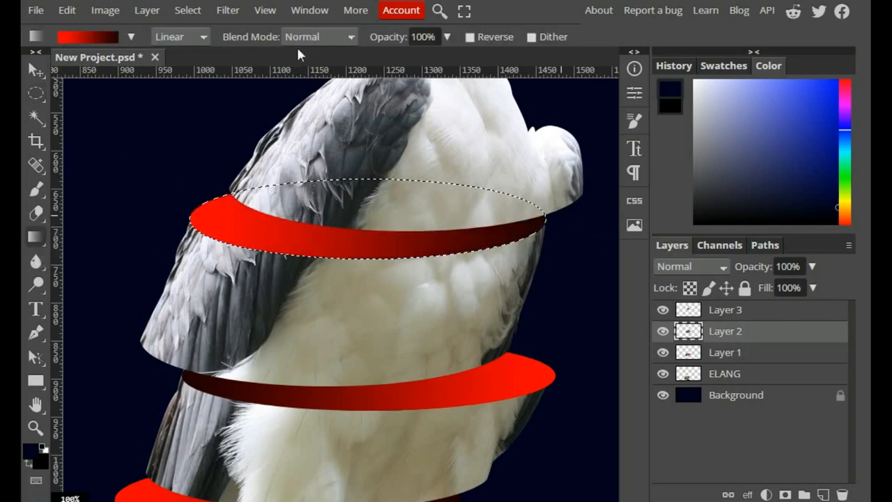
left_click(187, 10)
left_click(206, 55)
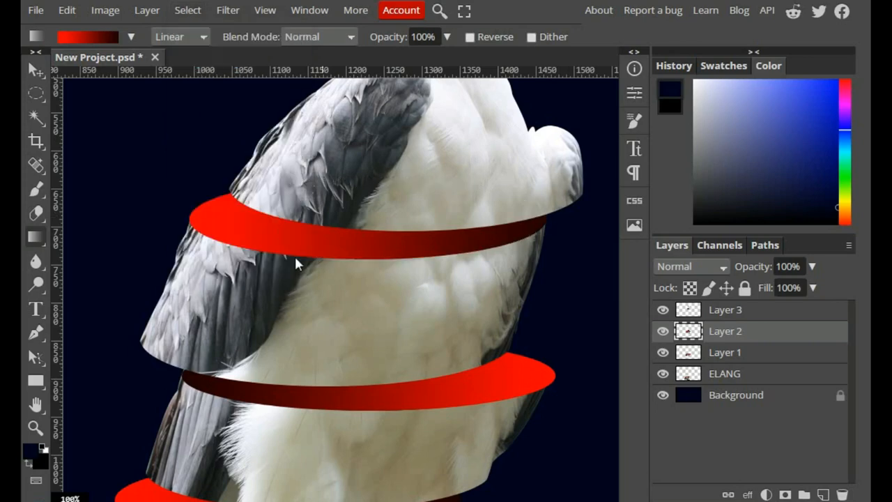
Free-transform the head piece on Layer 3, rotating it 12° clockwise and moving it to about X 1300 px, Y 485 px.
scroll(328, 264, "down", 3)
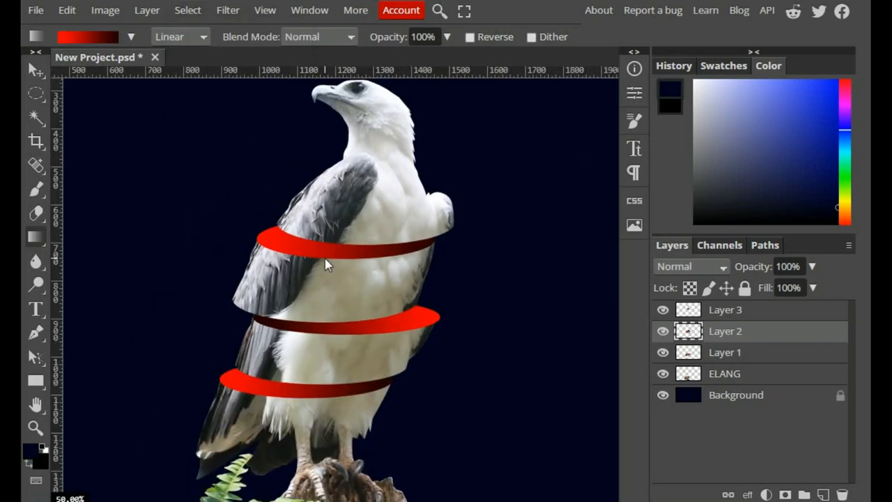
left_click(703, 312)
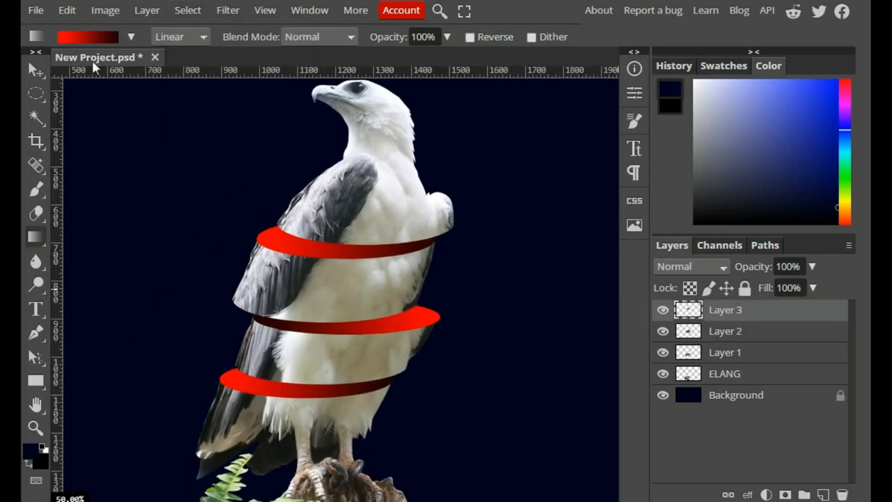
left_click(68, 11)
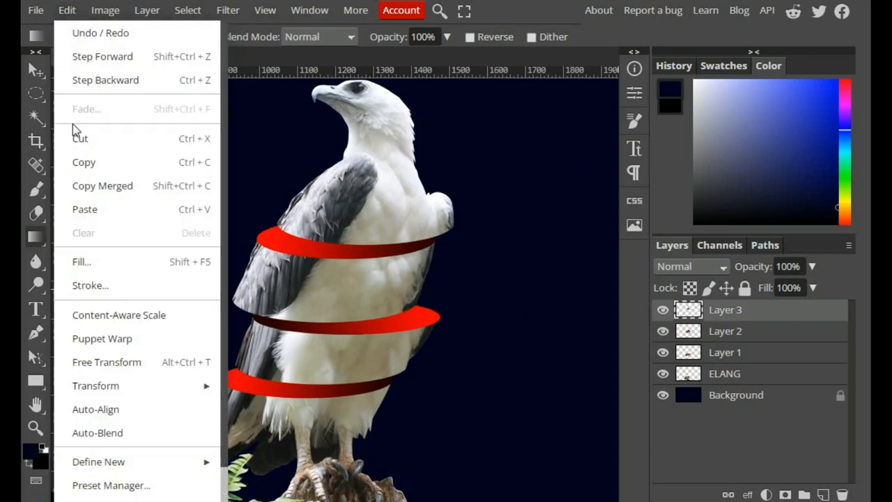
left_click(157, 362)
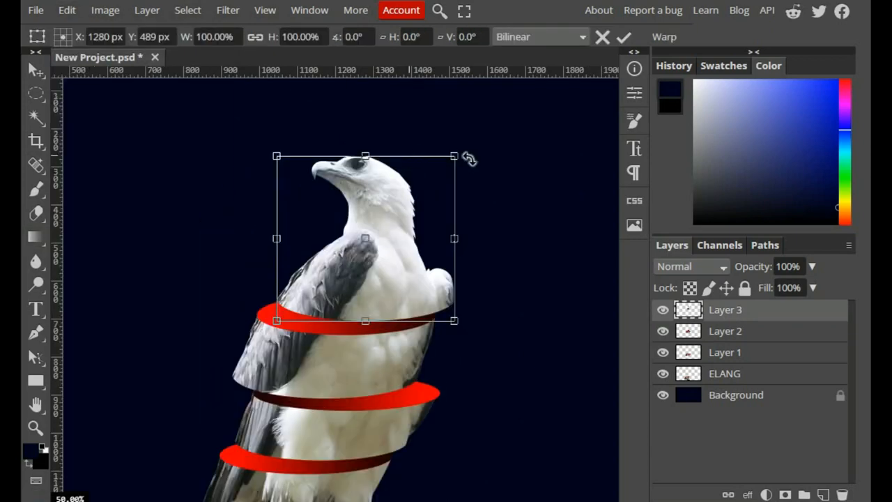
left_click_drag(469, 159, 479, 181)
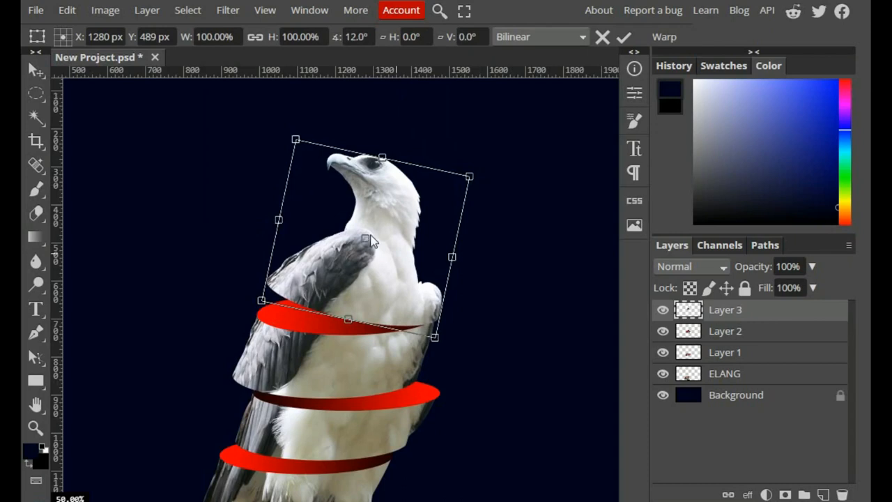
left_click_drag(375, 231, 386, 235)
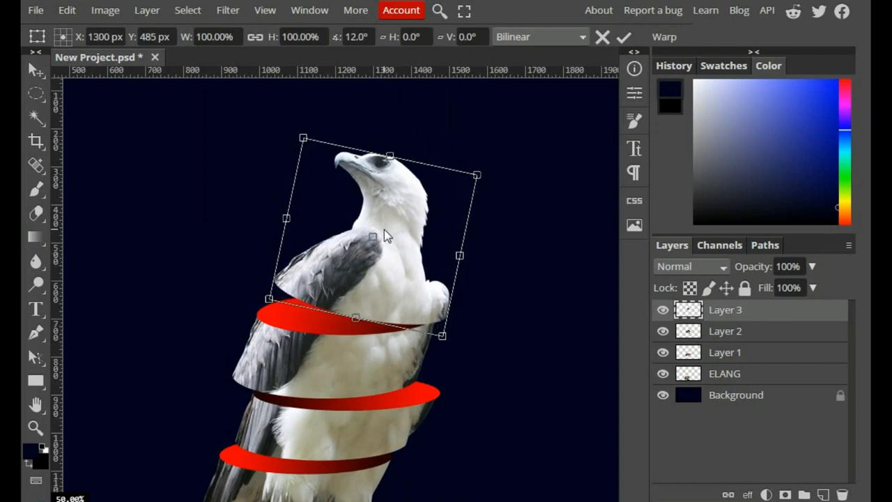
key("Return")
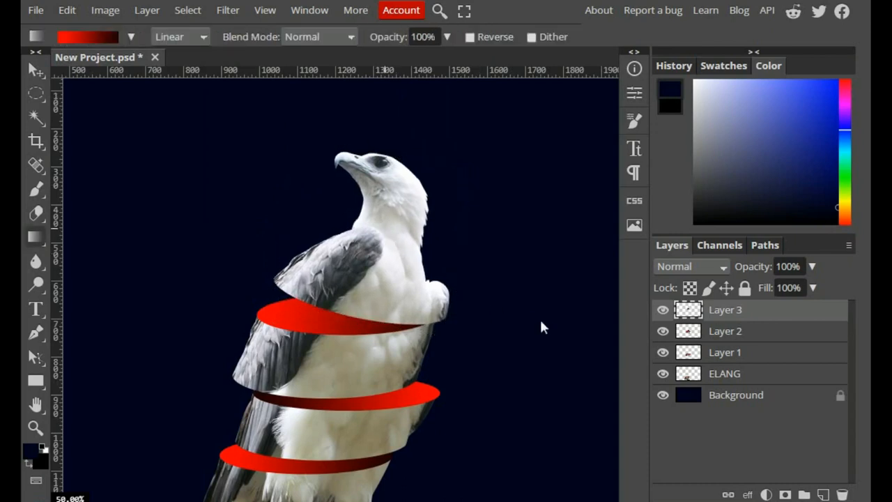
Free-transform the lower body slice on Layer 1, rotating it 11.5° clockwise and moving it to about X 1180 px, Y 952 px.
left_click(725, 354)
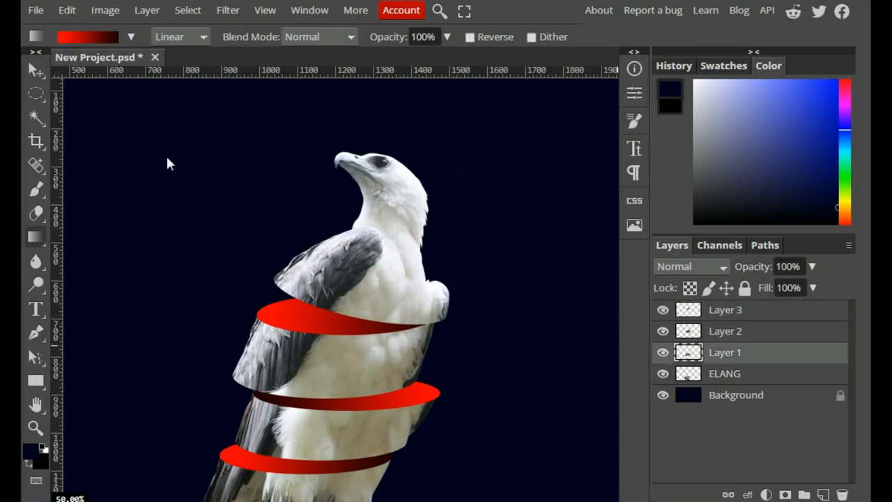
left_click(67, 10)
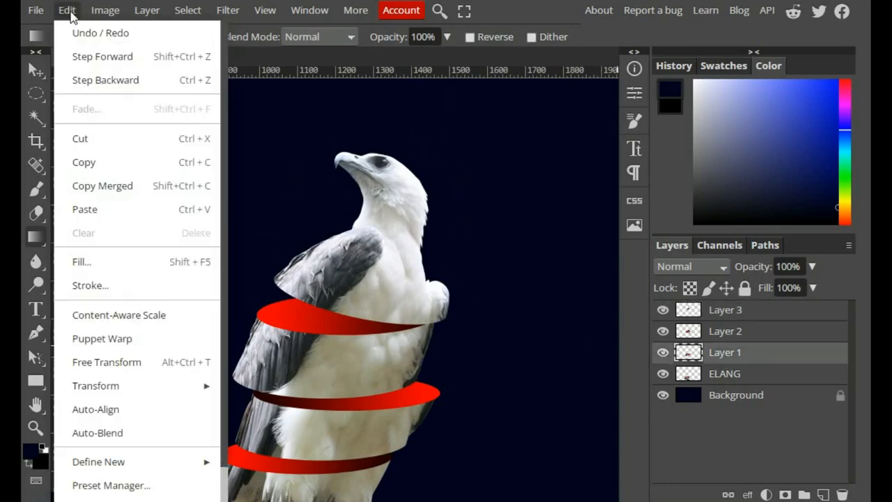
left_click(114, 362)
left_click_drag(446, 373, 468, 392)
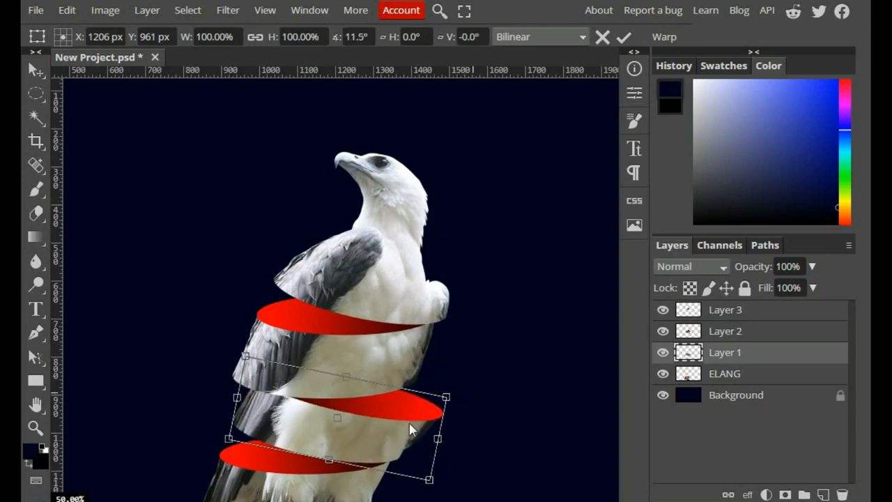
left_click_drag(407, 422, 396, 420)
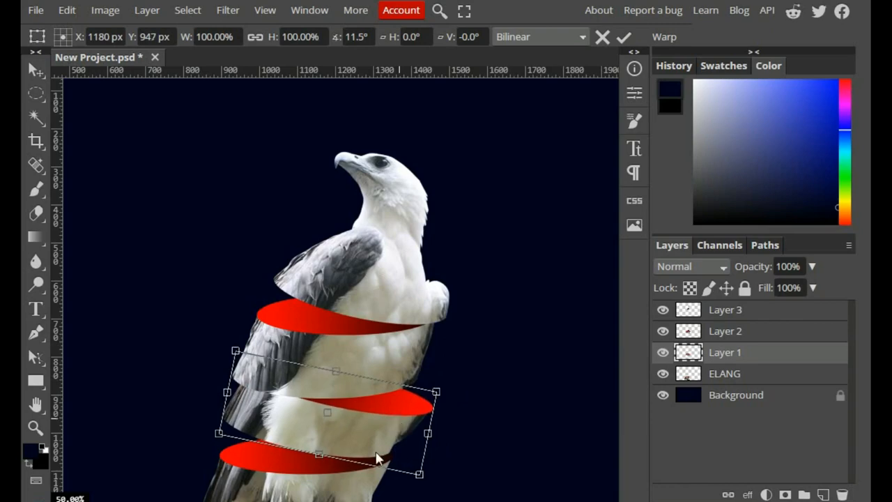
scroll(375, 460, "up", 2)
left_click_drag(378, 452, 380, 451)
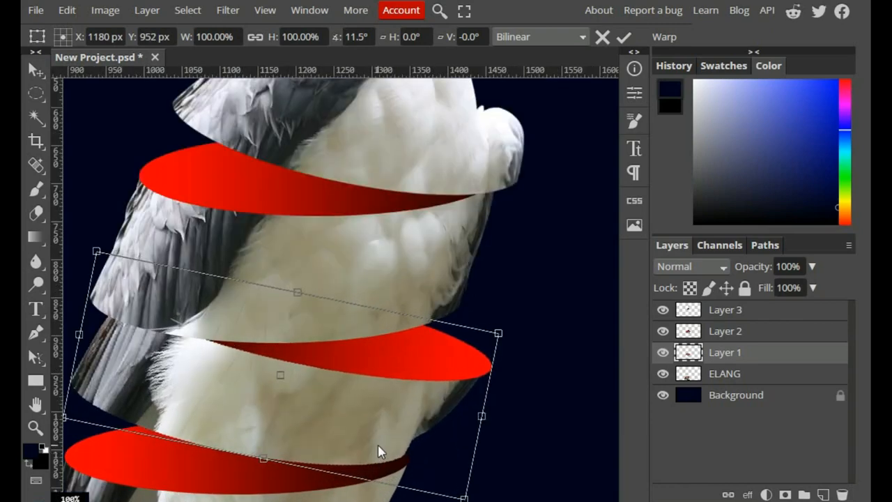
key("g")
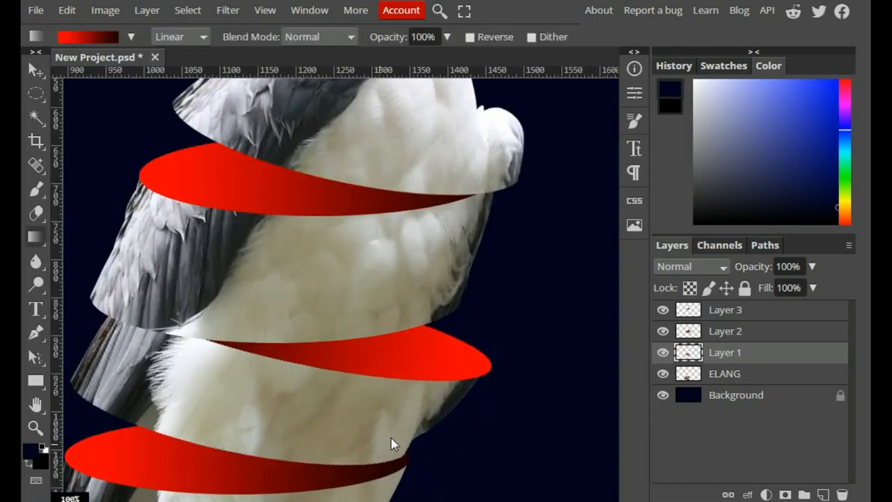
Examine the finished sliced eagle as a whole and the red cut surfaces up close.
scroll(423, 395, "down", 3)
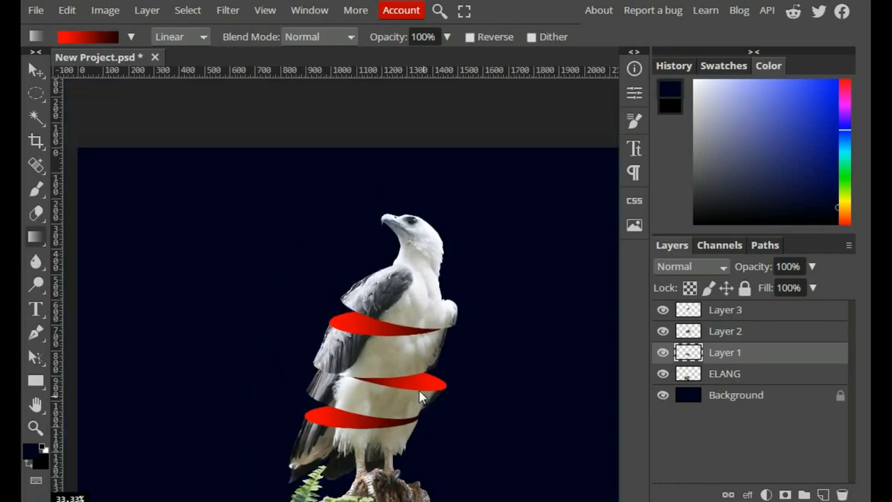
left_click_drag(412, 367, 404, 318)
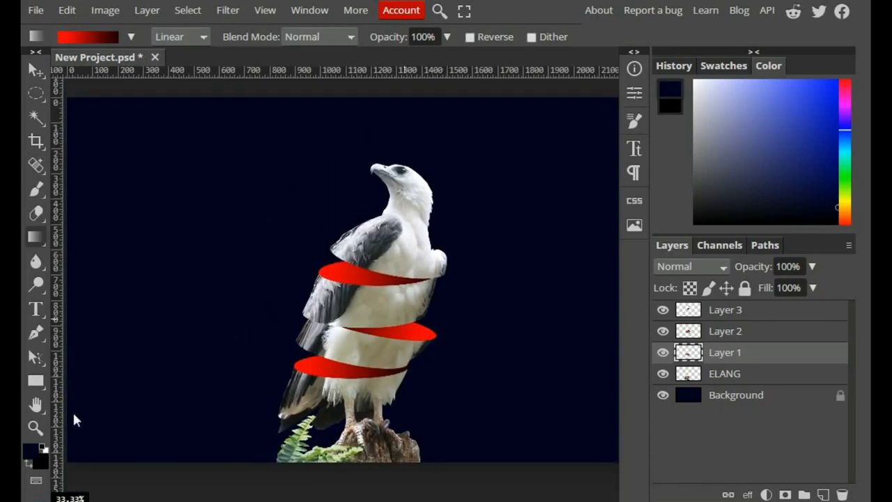
left_click(36, 427)
left_click(276, 179)
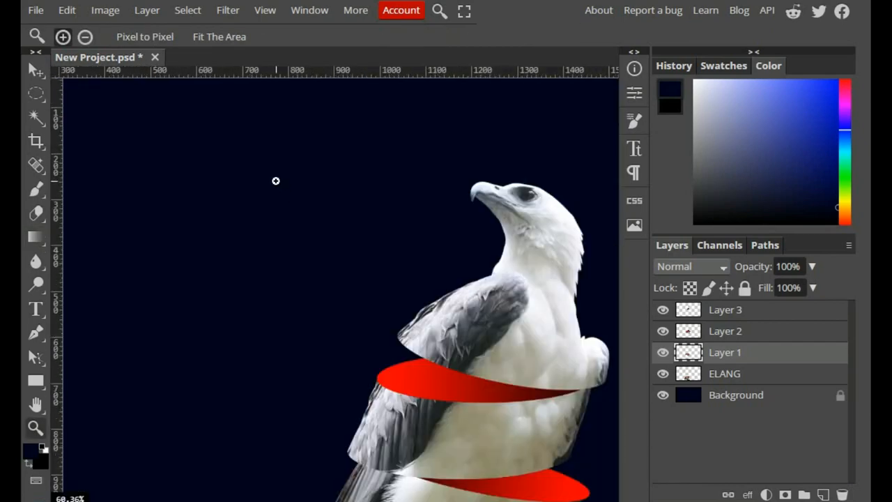
left_click_drag(461, 316, 461, 315)
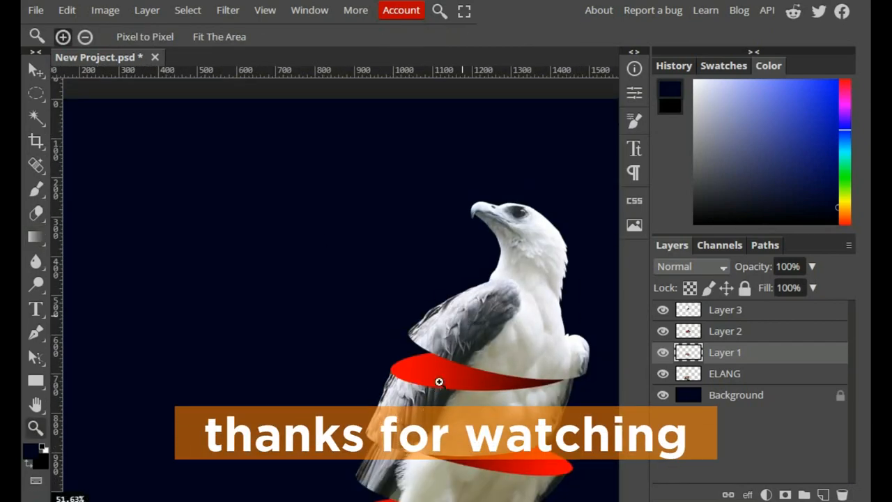
left_click_drag(439, 381, 360, 241)
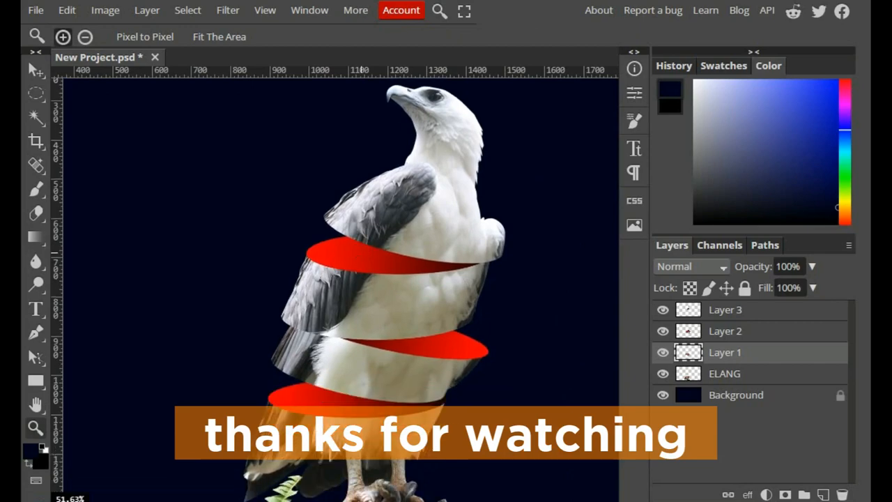